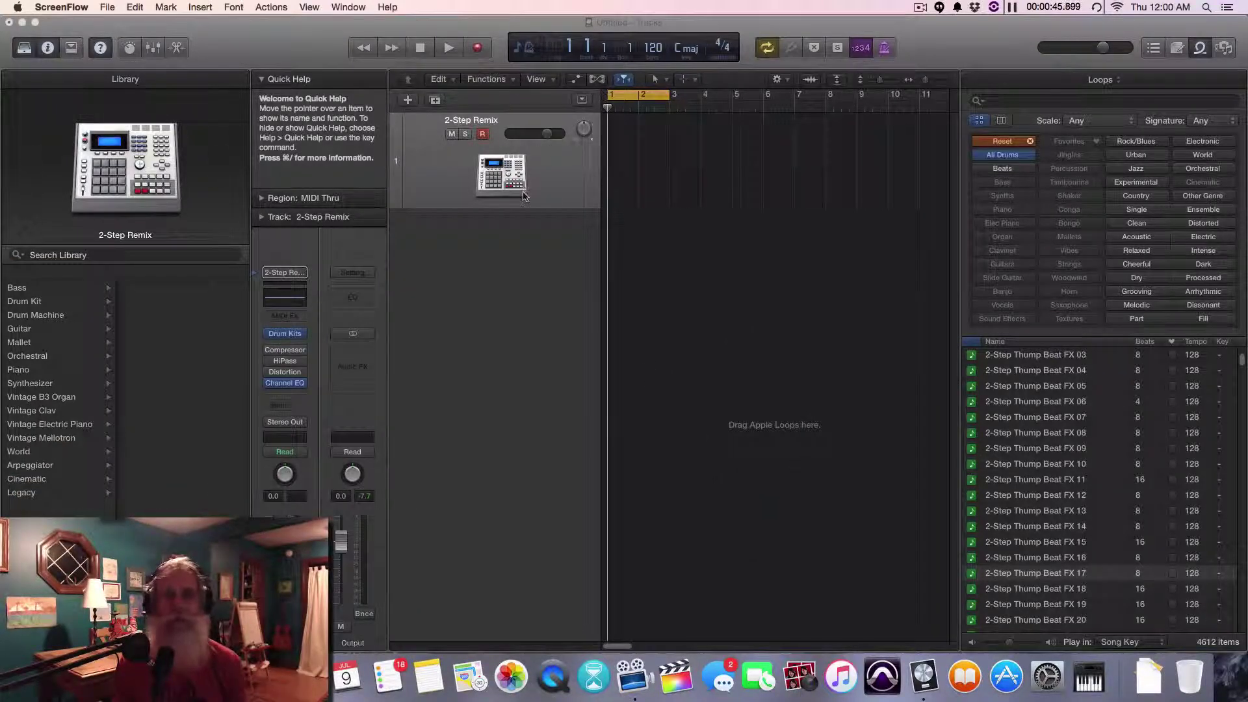
Place the 2-Step Thump Beat FX 17 loop on track 1 at bar 1 and play it briefly.
{"action": "left_click", "coordinate": [1032, 504]}
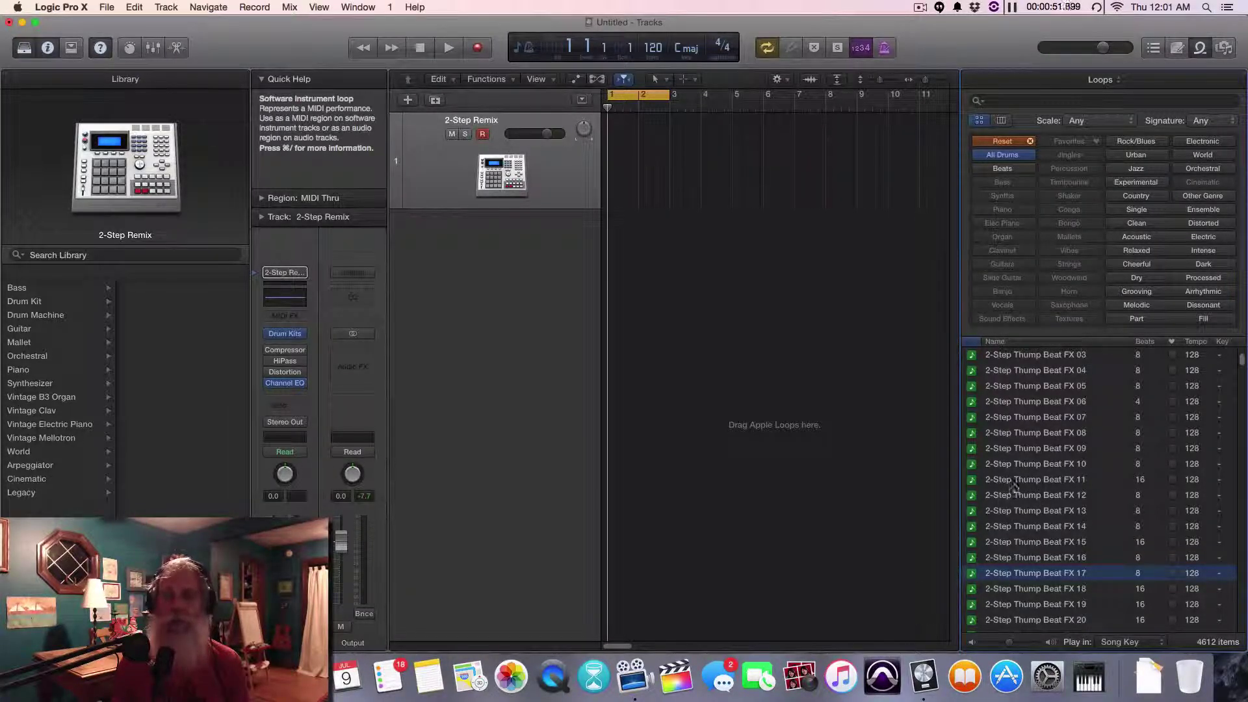
{"action": "left_click_drag", "start_coordinate": [1043, 575], "coordinate": [619, 172]}
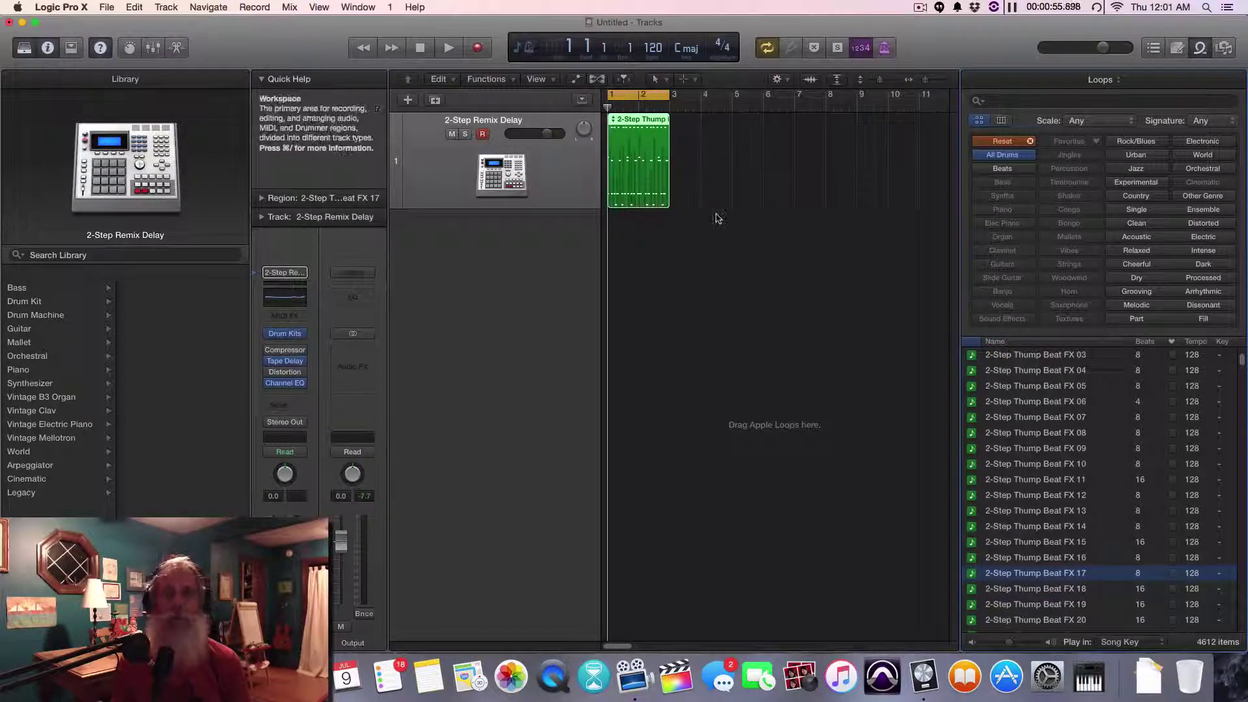
{"action": "key", "text": "space"}
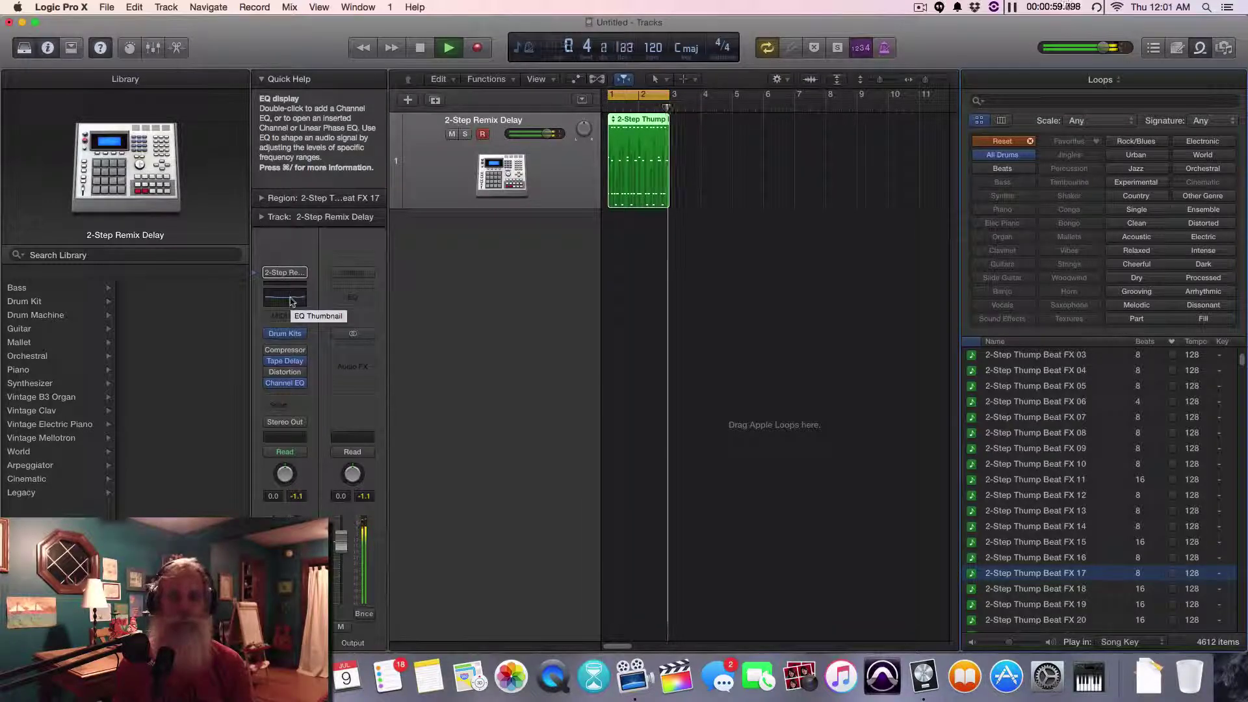
{"action": "key", "text": "space"}
Open the track's Channel EQ on the Big Drum preset and move its window off the tracks.
{"action": "left_click", "coordinate": [287, 386]}
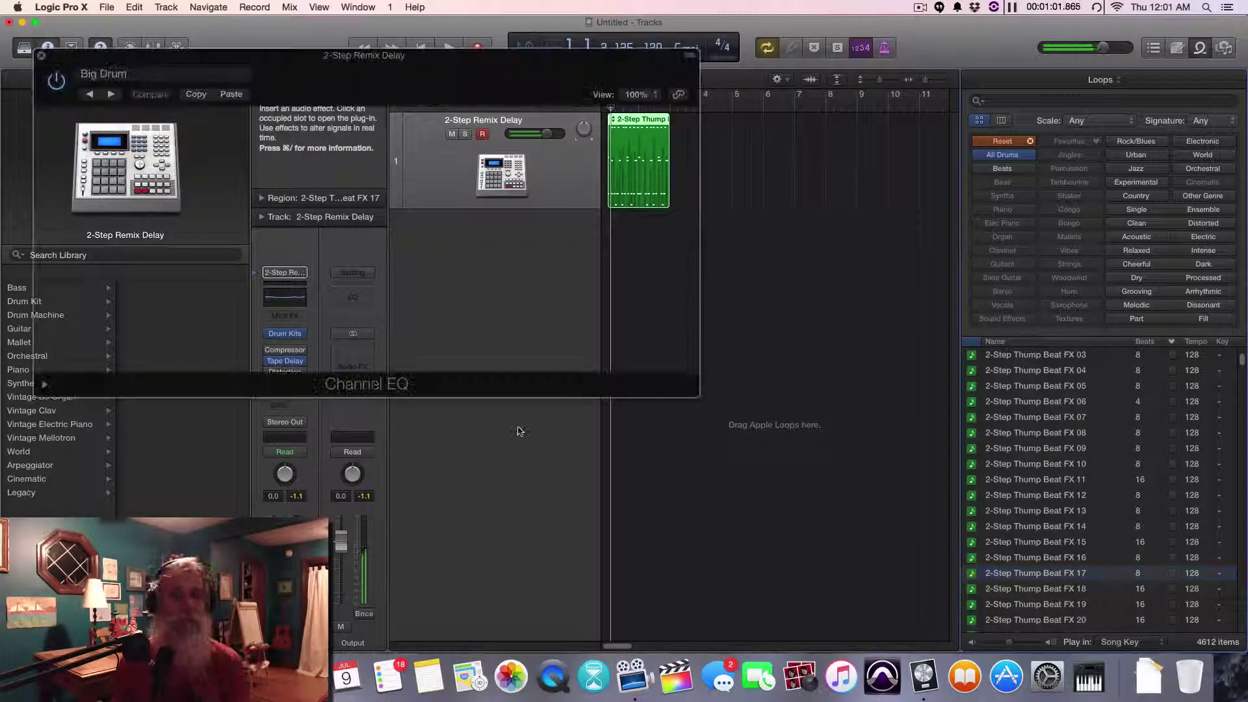
{"action": "left_click_drag", "start_coordinate": [228, 55], "coordinate": [718, 299]}
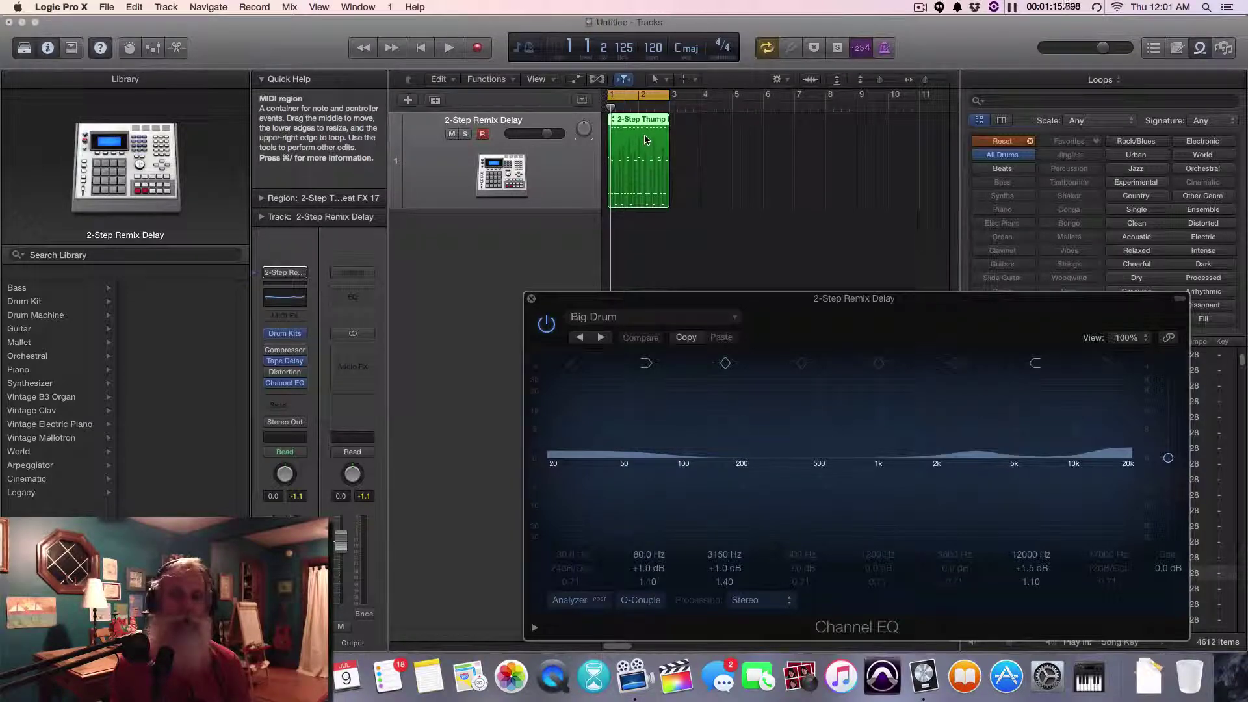
{"action": "left_click", "coordinate": [650, 140]}
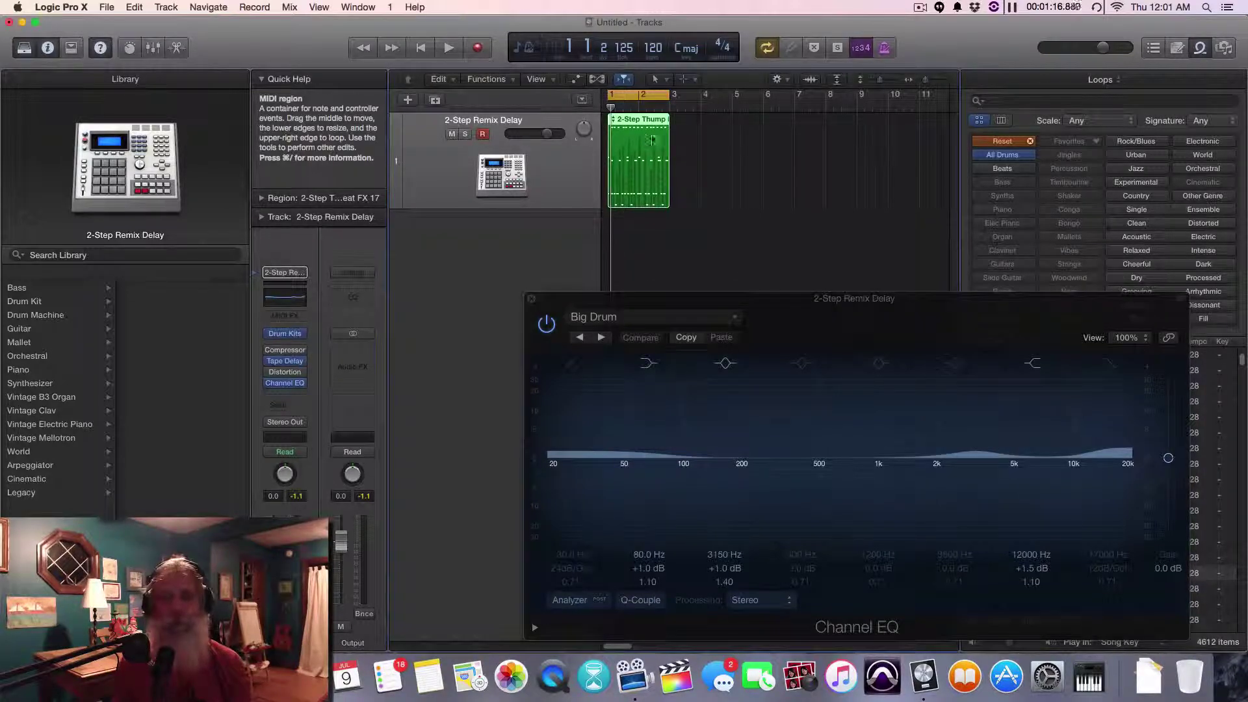
Remove the Big Drum Channel EQ from the track's insert slot.
{"action": "left_click", "coordinate": [301, 385]}
{"action": "mouse_move", "coordinate": [300, 384]}
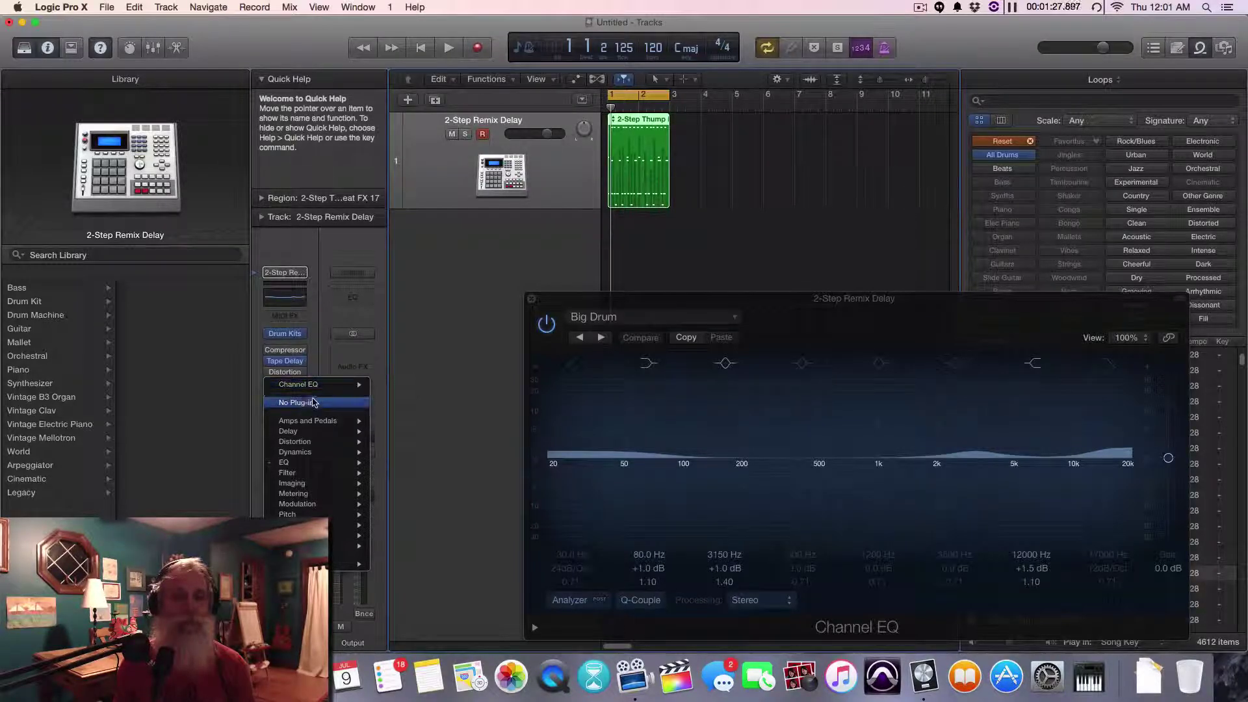
{"action": "left_click", "coordinate": [301, 403]}
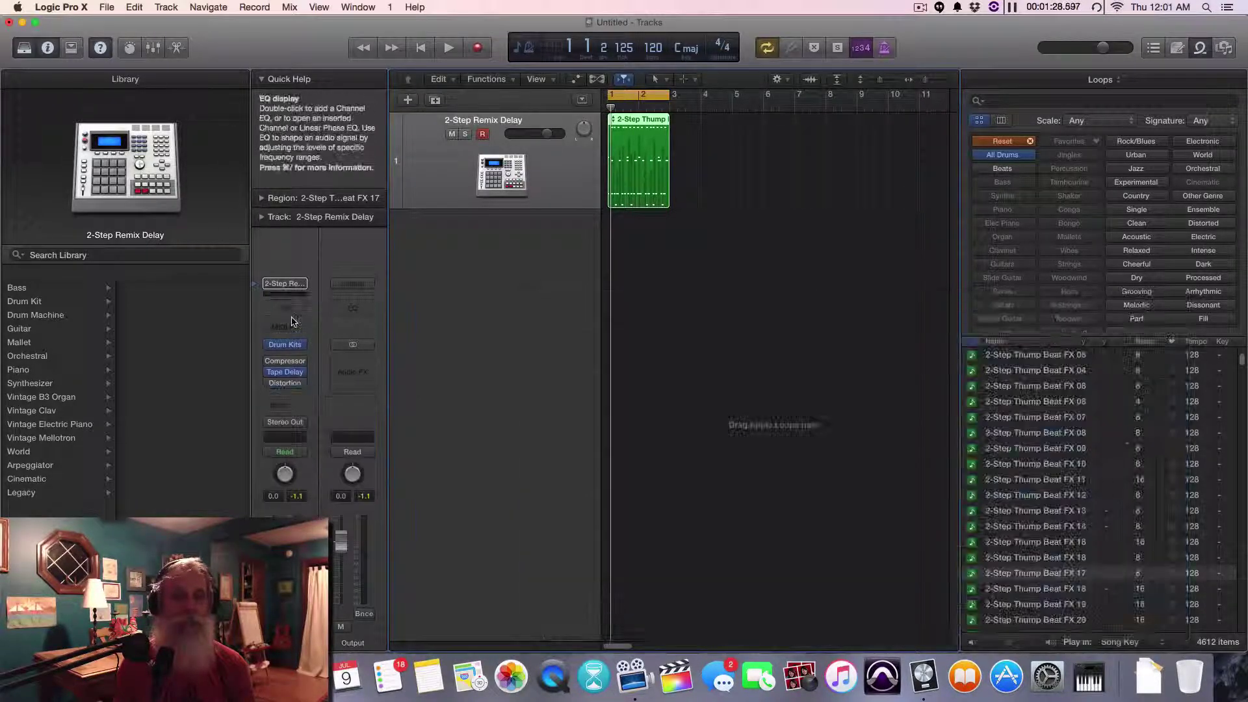
Insert a fresh stereo Channel EQ, at Factory Default, into the empty slot.
{"action": "left_click", "coordinate": [304, 390]}
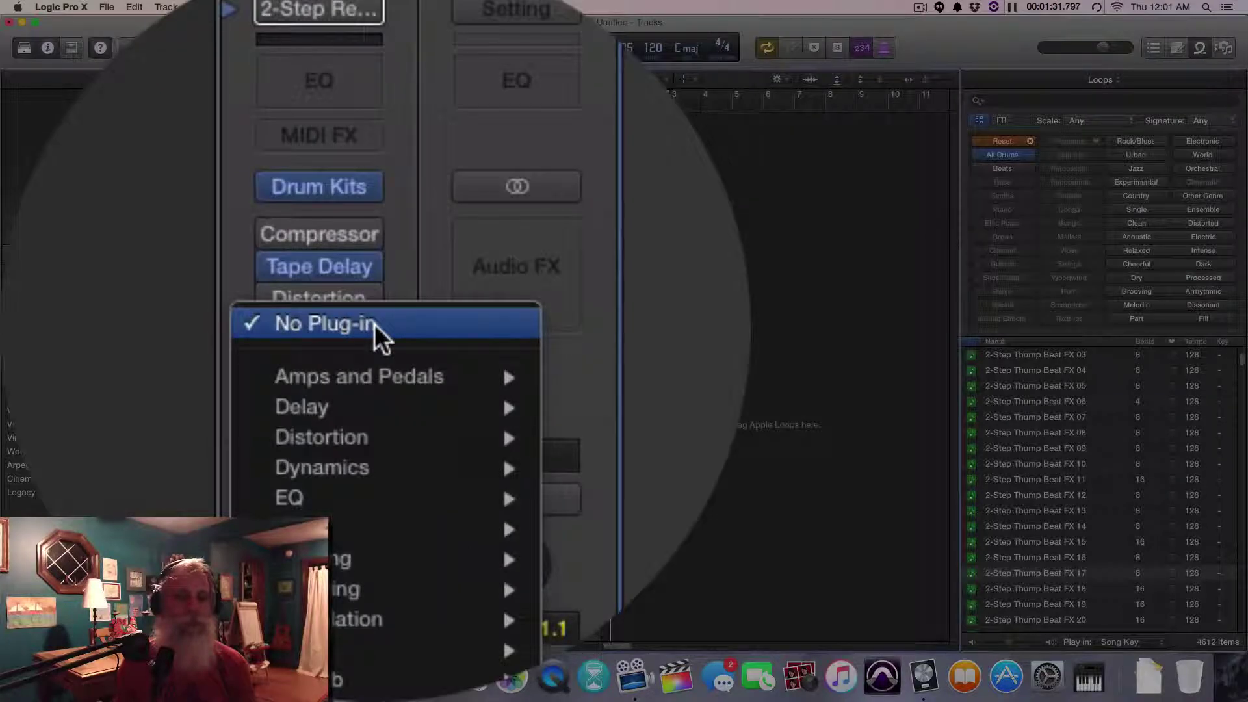
{"action": "mouse_move", "coordinate": [374, 497]}
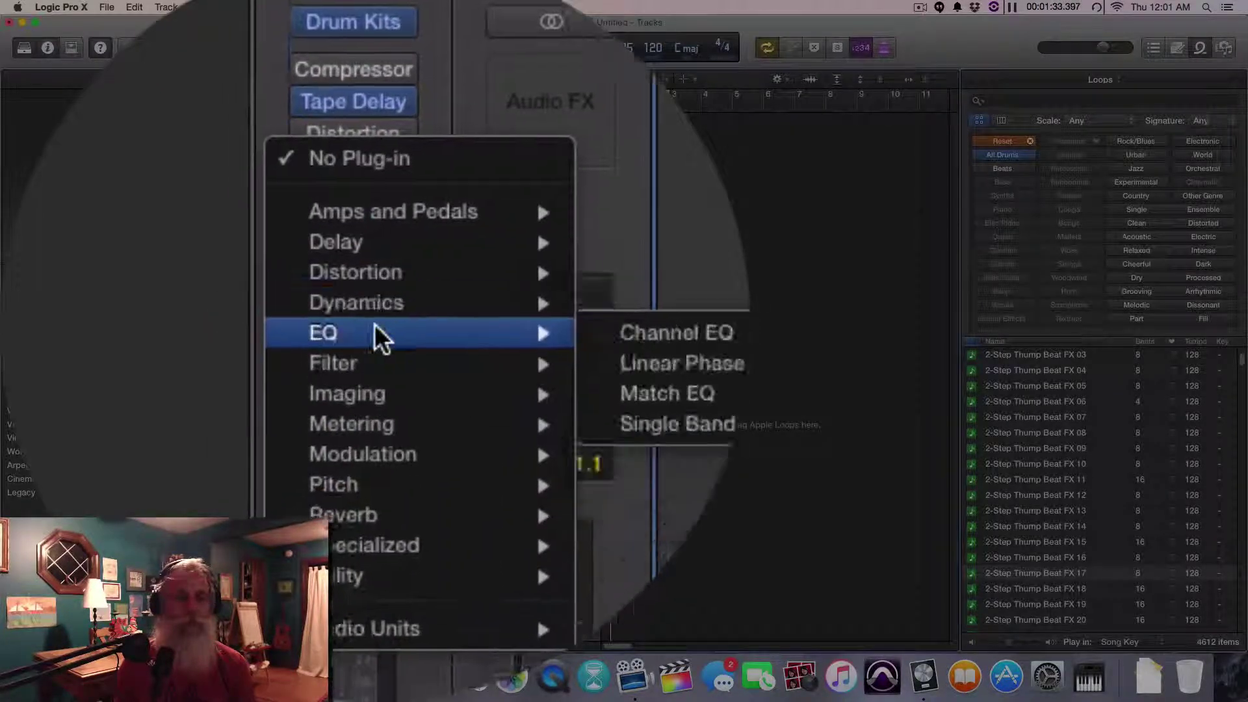
{"action": "mouse_move", "coordinate": [677, 332]}
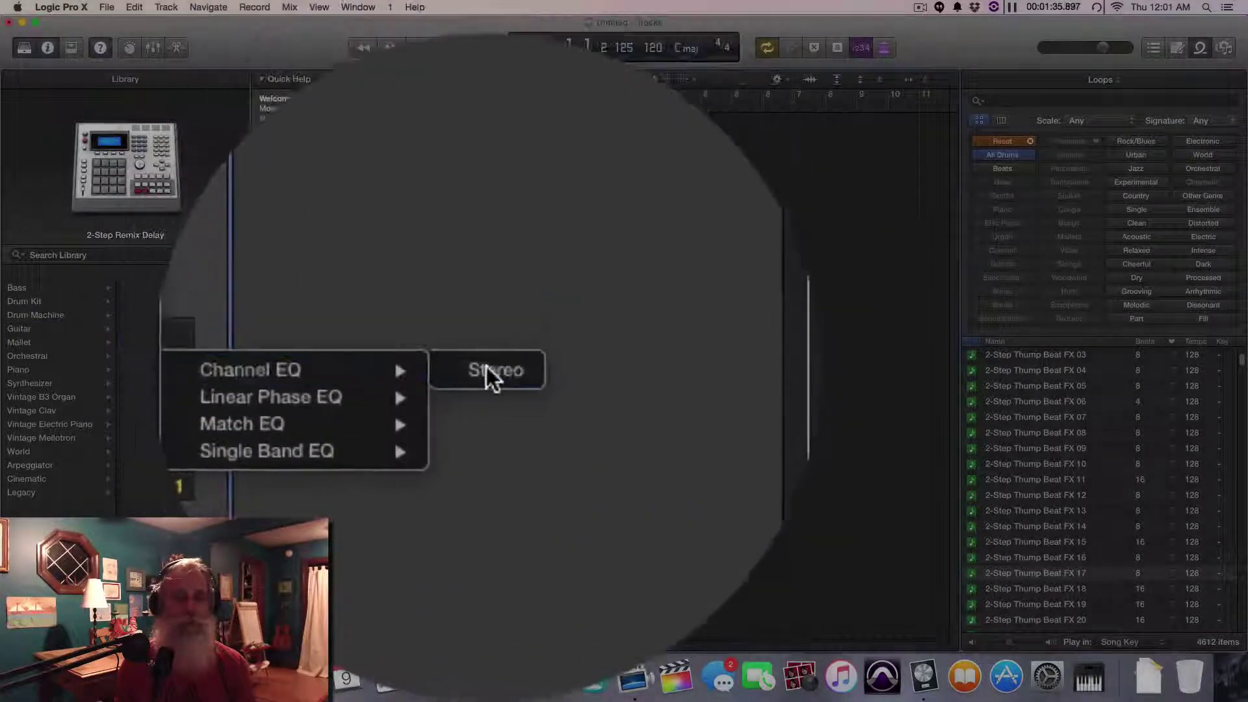
{"action": "left_click", "coordinate": [489, 370]}
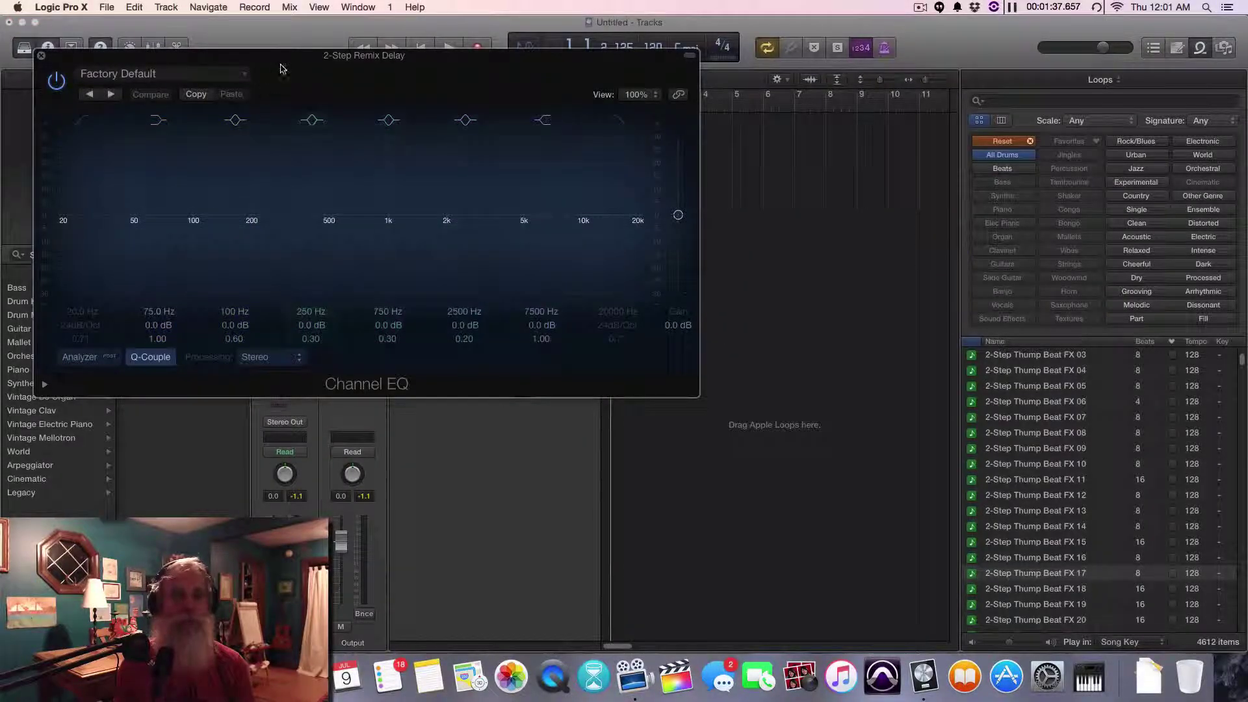
Move the flat Channel EQ window to screen centre, its 250, 750 and 2500 Hz bands at 0.0 dB.
{"action": "left_click_drag", "start_coordinate": [280, 68], "coordinate": [514, 150]}
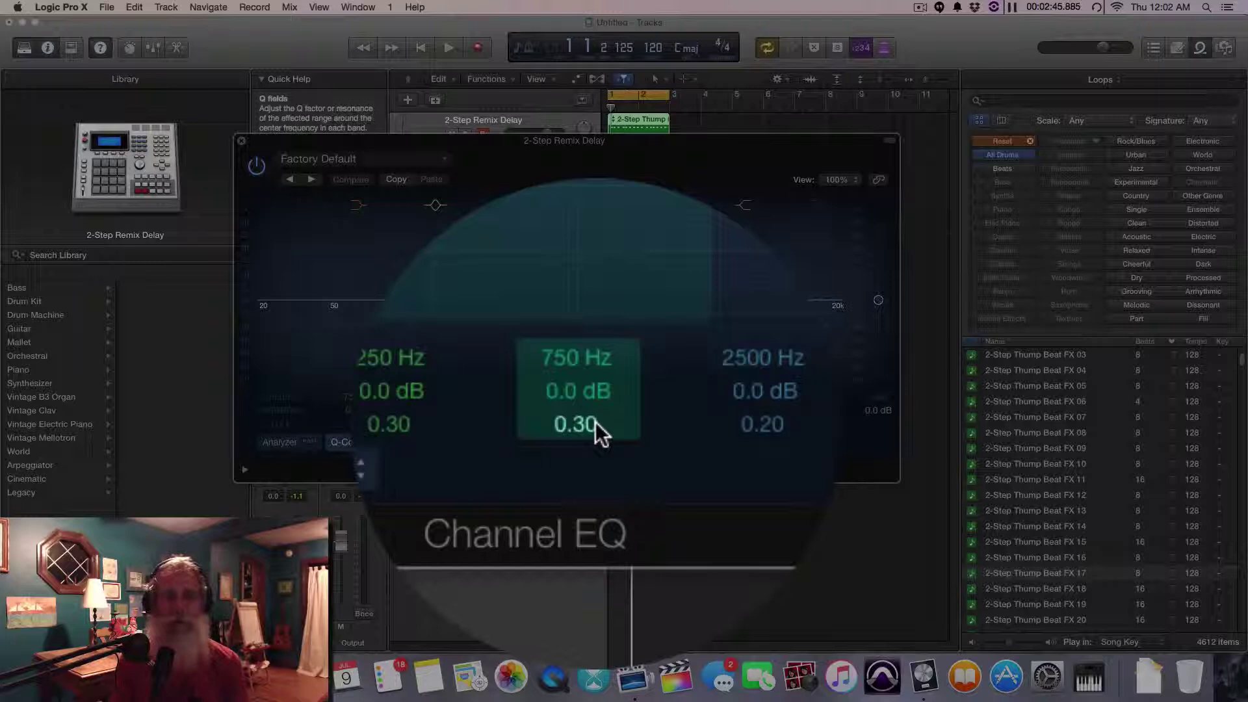
Sweep the 750 Hz band's Q through 5.00, 15.0, 0.67 and back up to 7.00.
{"action": "left_click_drag", "start_coordinate": [596, 423], "coordinate": [595, 364]}
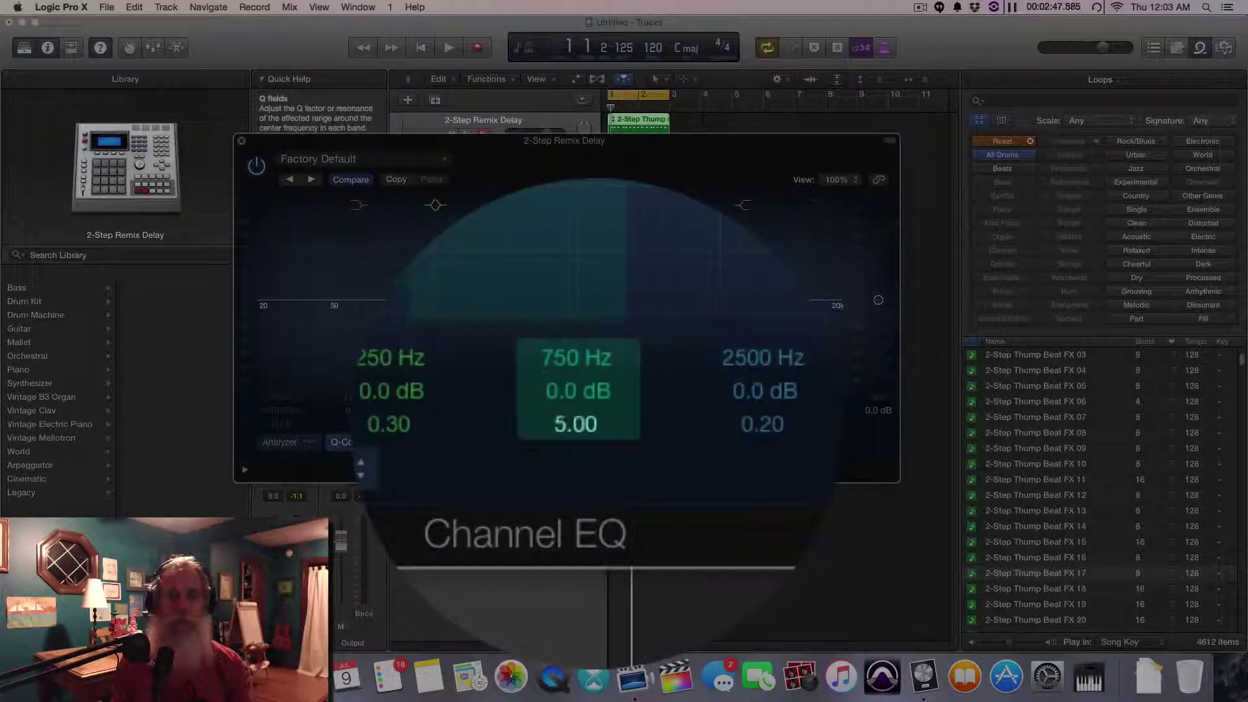
{"action": "left_click_drag", "start_coordinate": [572, 426], "coordinate": [572, 403]}
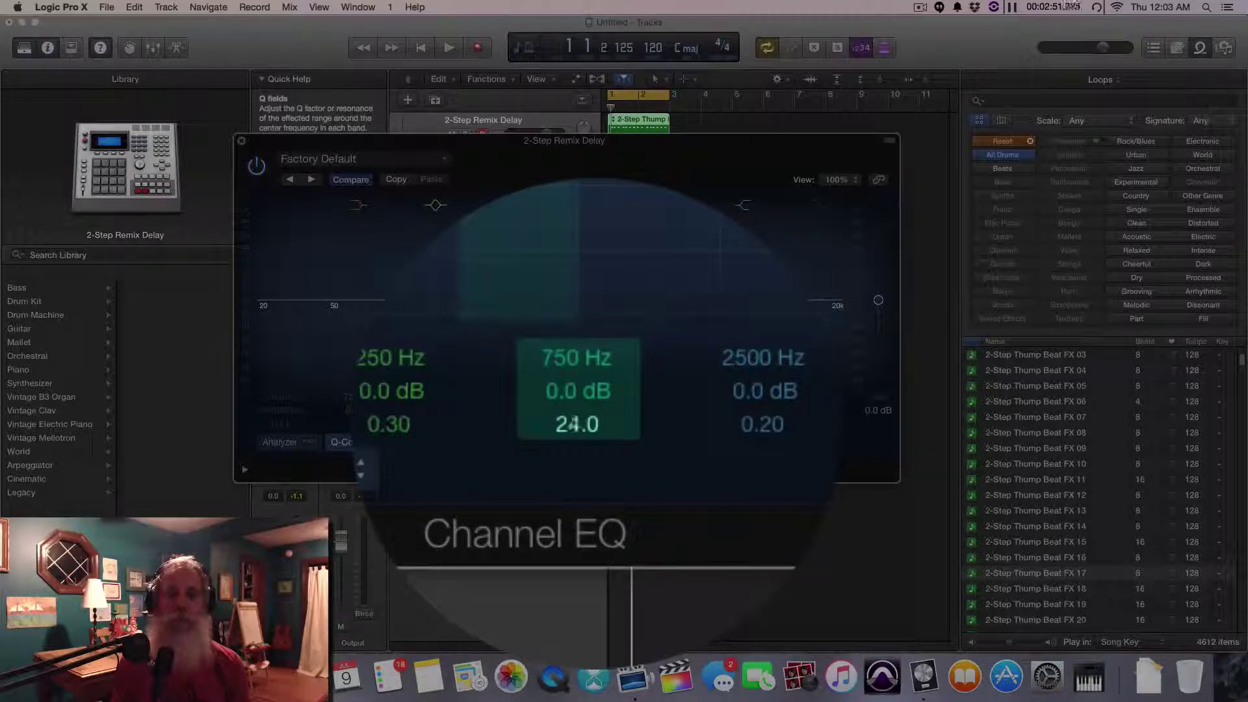
{"action": "left_click_drag", "start_coordinate": [577, 424], "coordinate": [577, 502]}
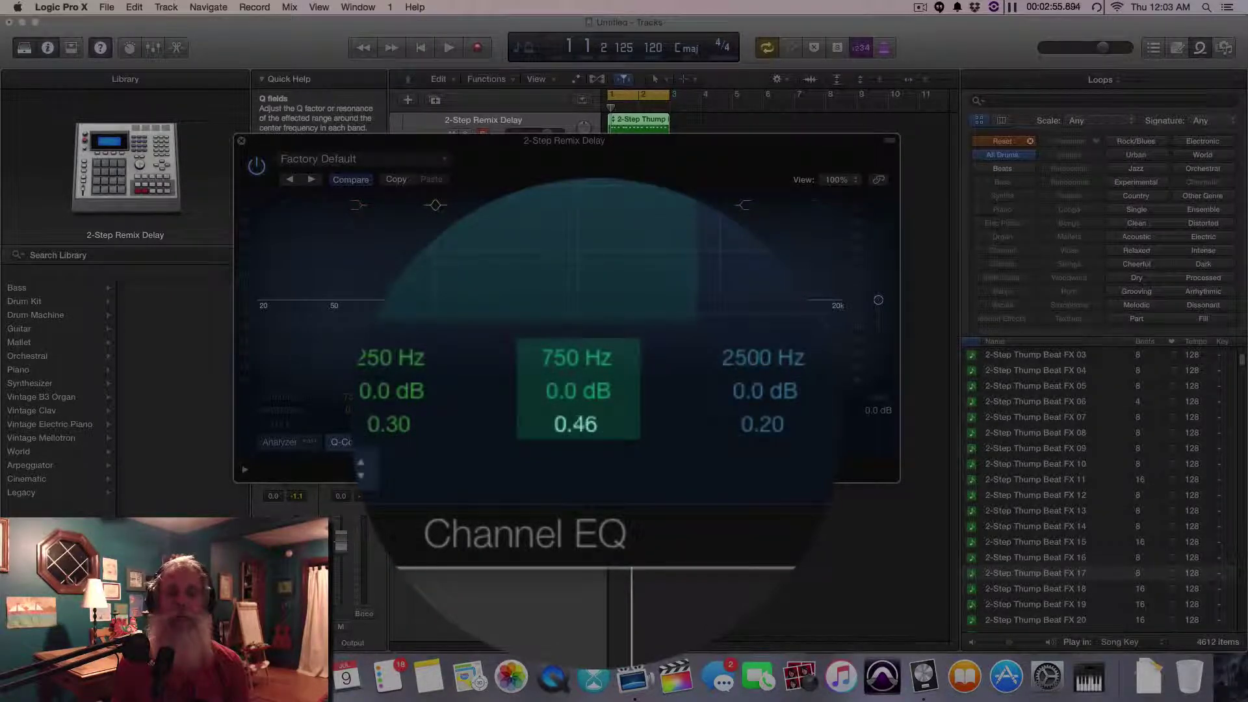
{"action": "left_click_drag", "start_coordinate": [578, 424], "coordinate": [578, 384]}
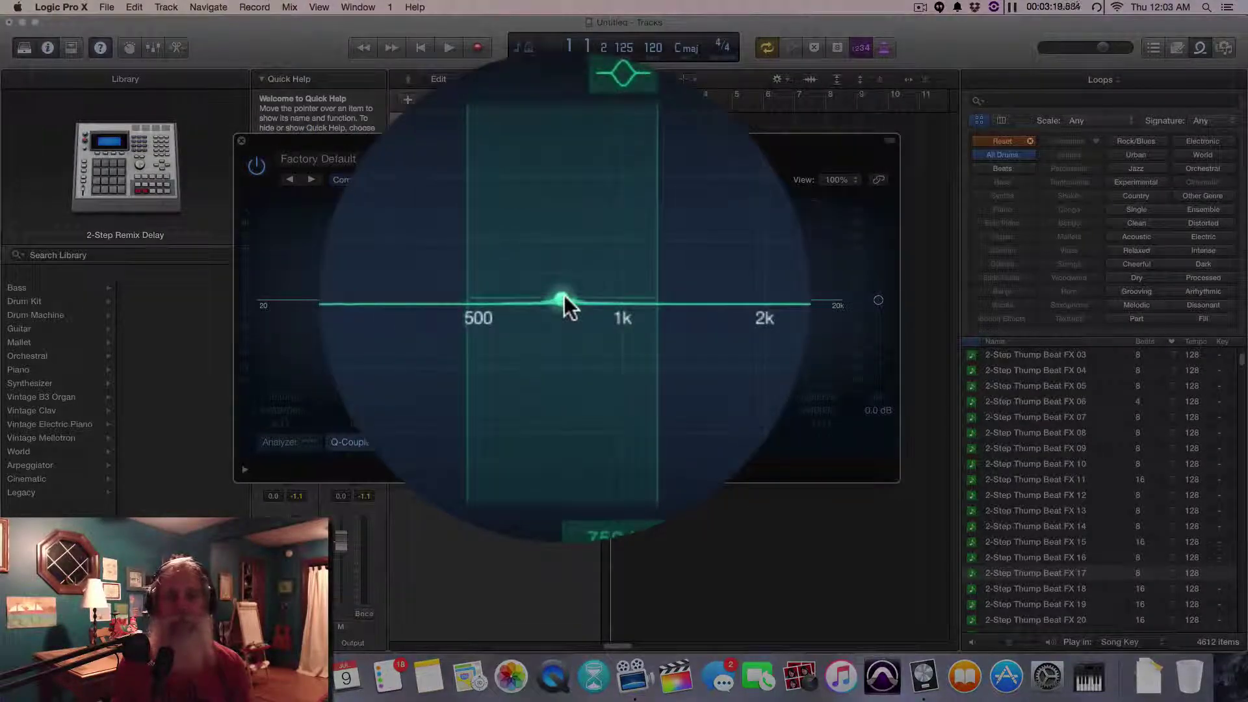
Boost the 750 Hz band into a bell, widen its Q to 2.50, then sweep it through a deep cut.
{"action": "left_click_drag", "start_coordinate": [564, 295], "coordinate": [565, 243]}
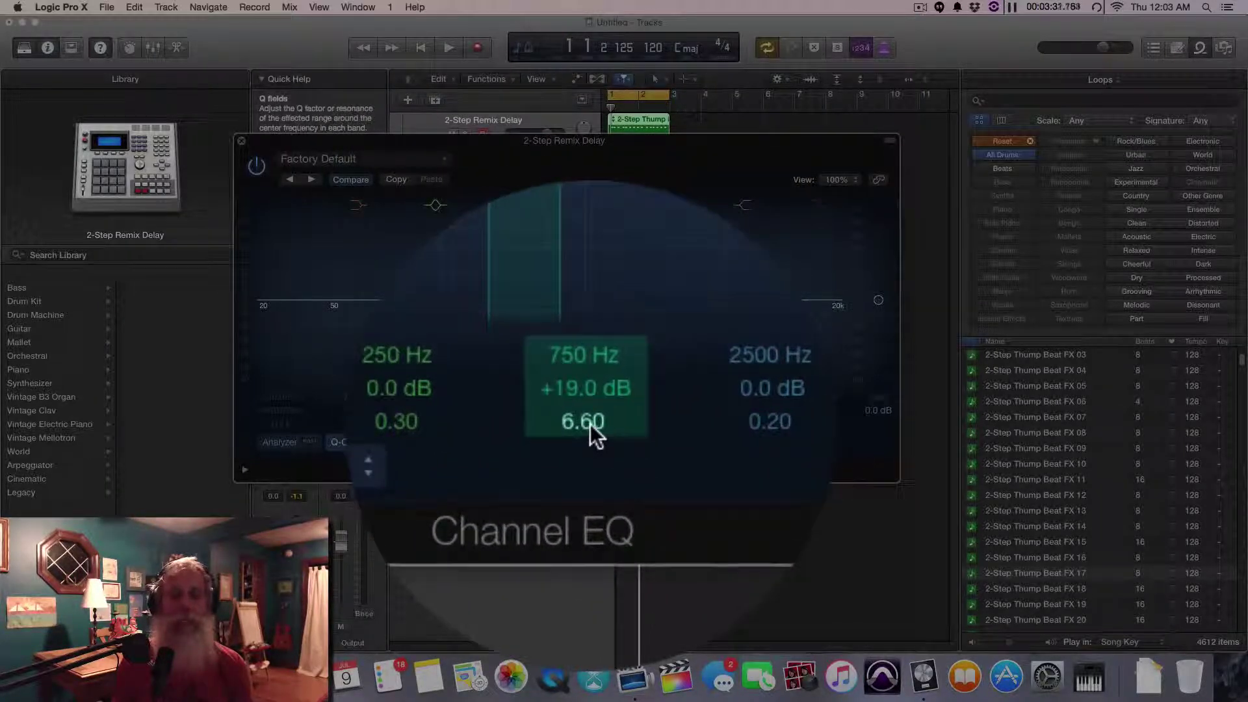
{"action": "left_click_drag", "start_coordinate": [589, 425], "coordinate": [589, 504]}
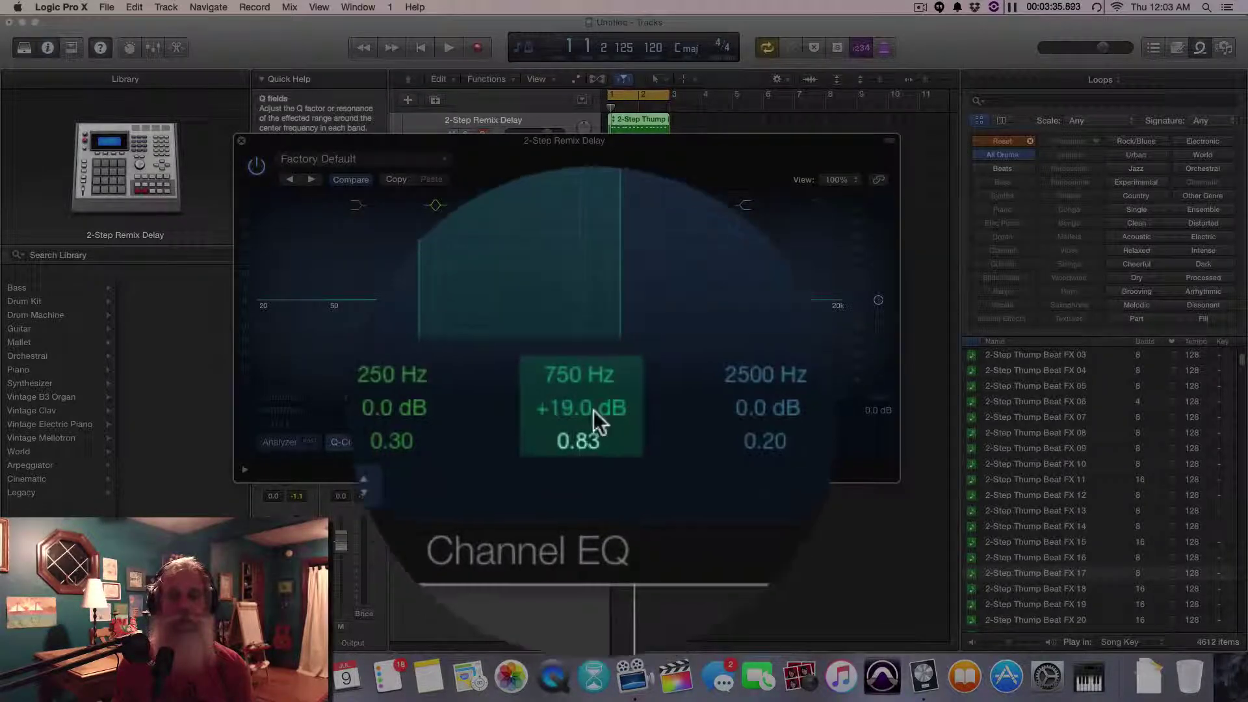
{"action": "left_click_drag", "start_coordinate": [562, 293], "coordinate": [563, 243]}
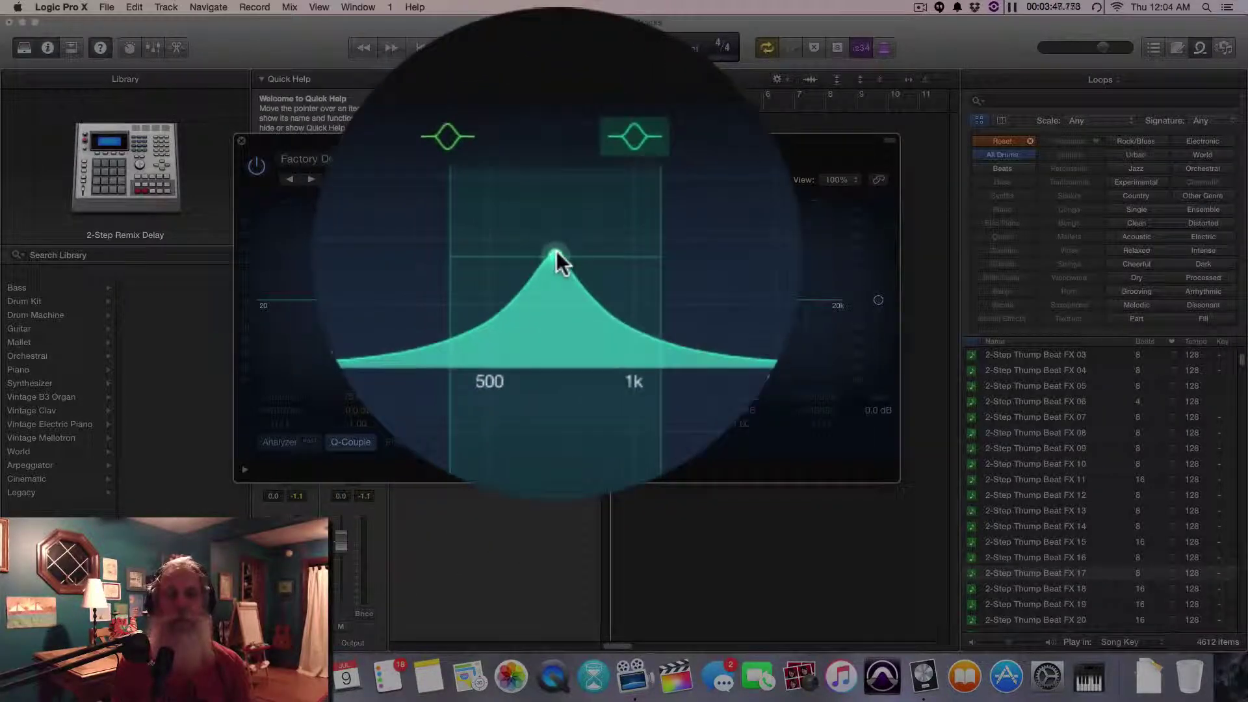
{"action": "mouse_move", "coordinate": [557, 253]}
{"action": "left_mouse_down"}
{"action": "mouse_move", "coordinate": [562, 337]}
{"action": "mouse_move", "coordinate": [563, 243]}
{"action": "left_mouse_up"}
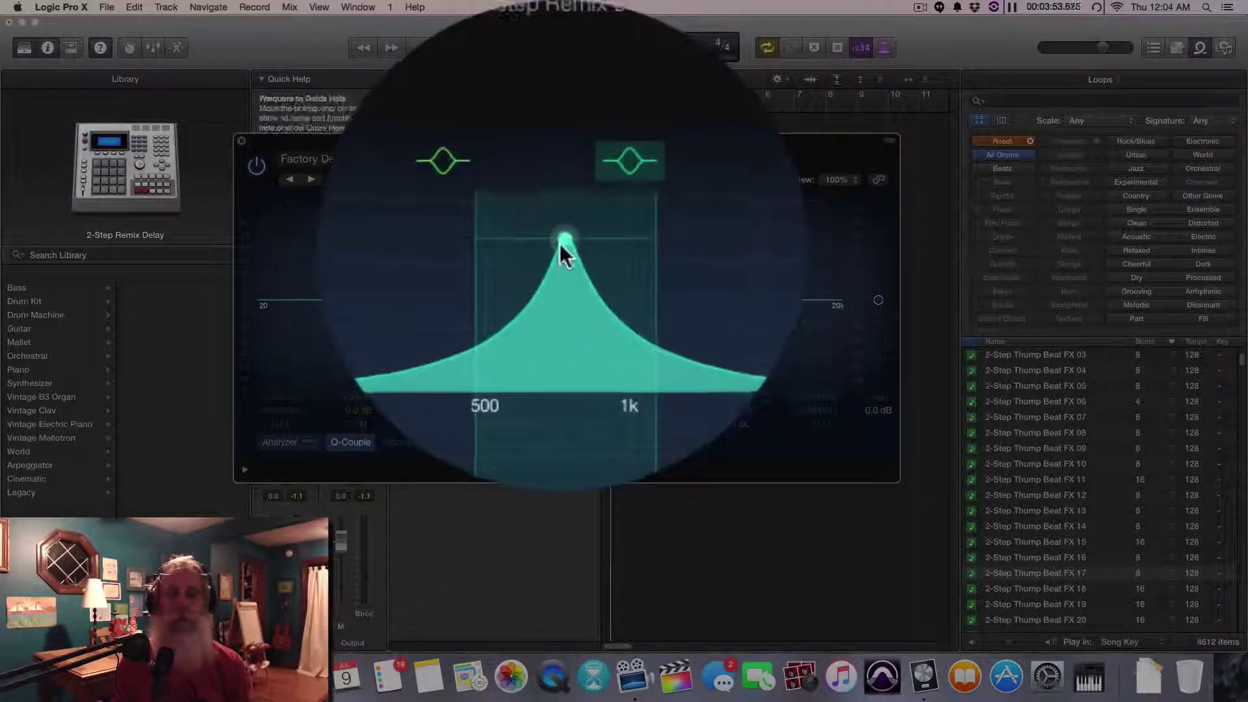
Settle the mid band into a -18 dB cut near 790 Hz and set its Q to 0.25.
{"action": "left_click_drag", "start_coordinate": [560, 243], "coordinate": [560, 395]}
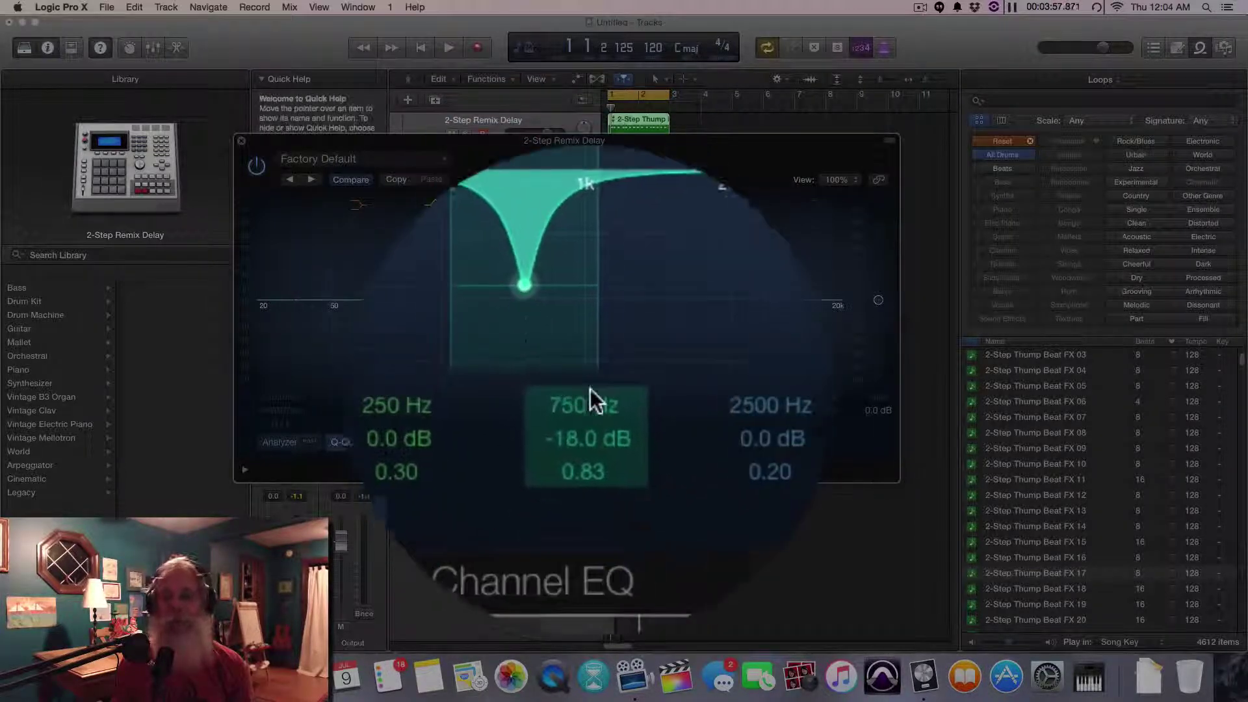
{"action": "left_click_drag", "start_coordinate": [565, 349], "coordinate": [567, 351]}
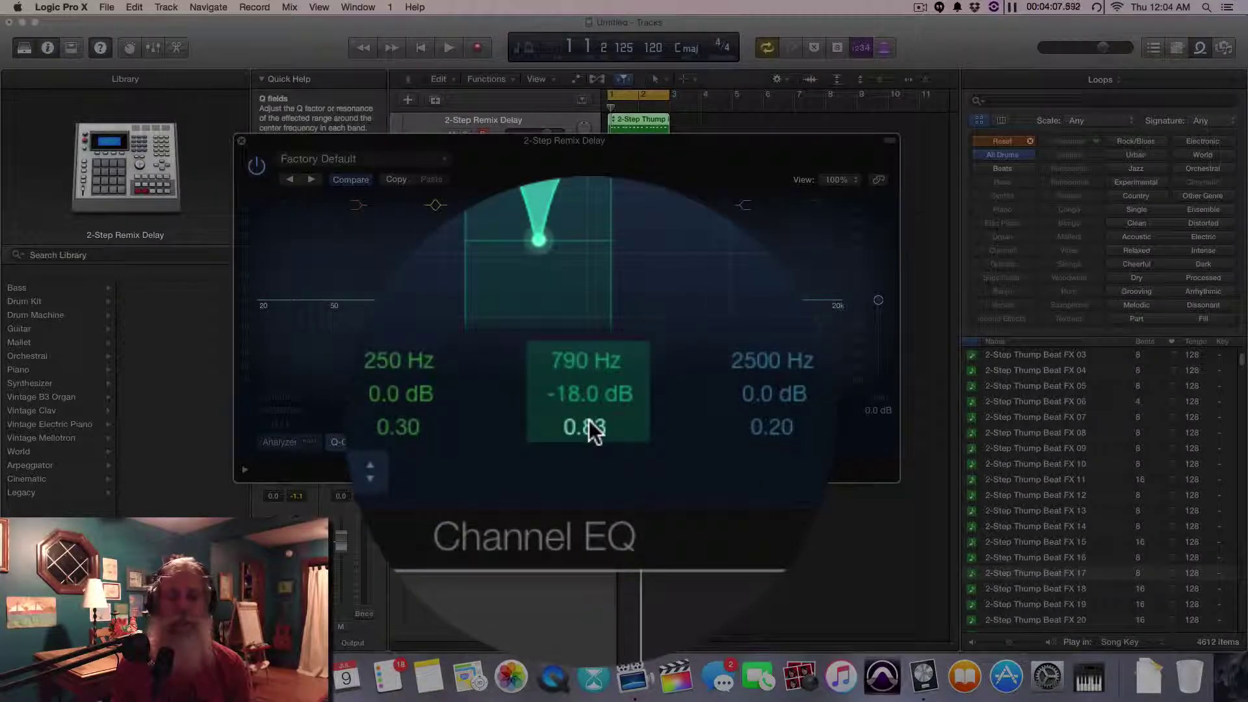
{"action": "left_click_drag", "start_coordinate": [593, 430], "coordinate": [593, 504]}
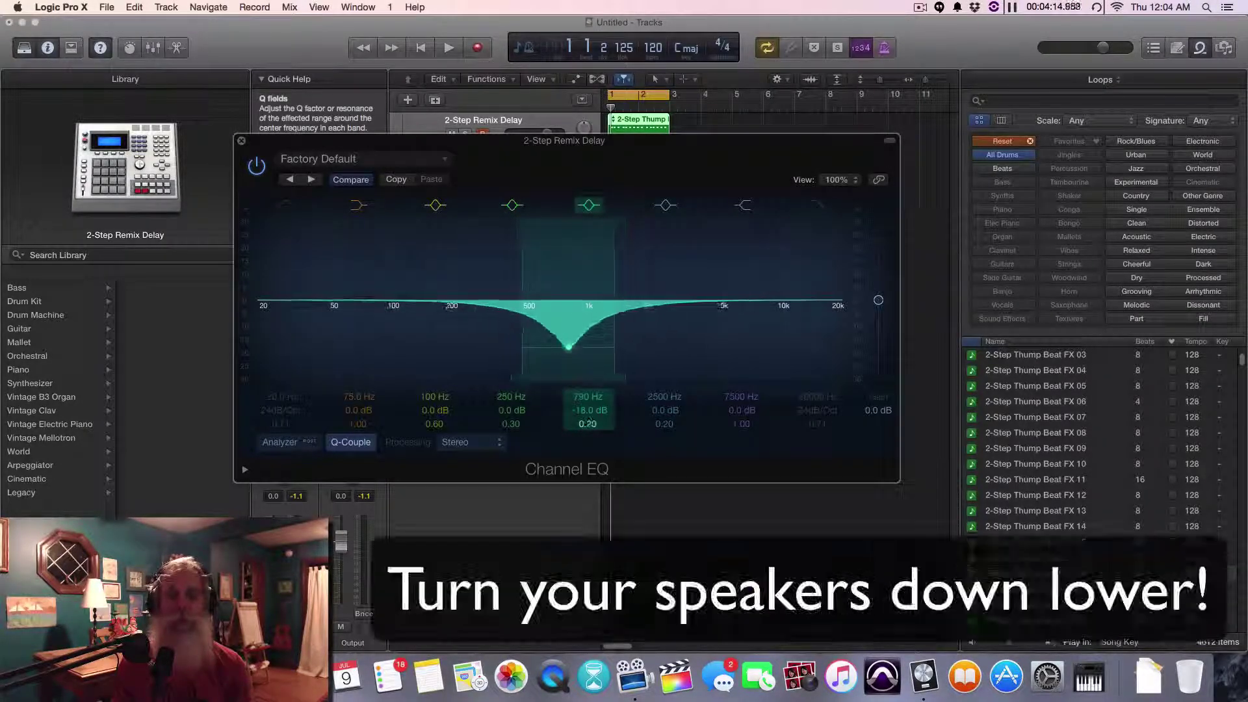
Reset the 790 Hz gain to 0 dB, play the loop, and boost the mid band around 1020 Hz.
{"action": "left_click", "coordinate": [569, 347], "text": "alt"}
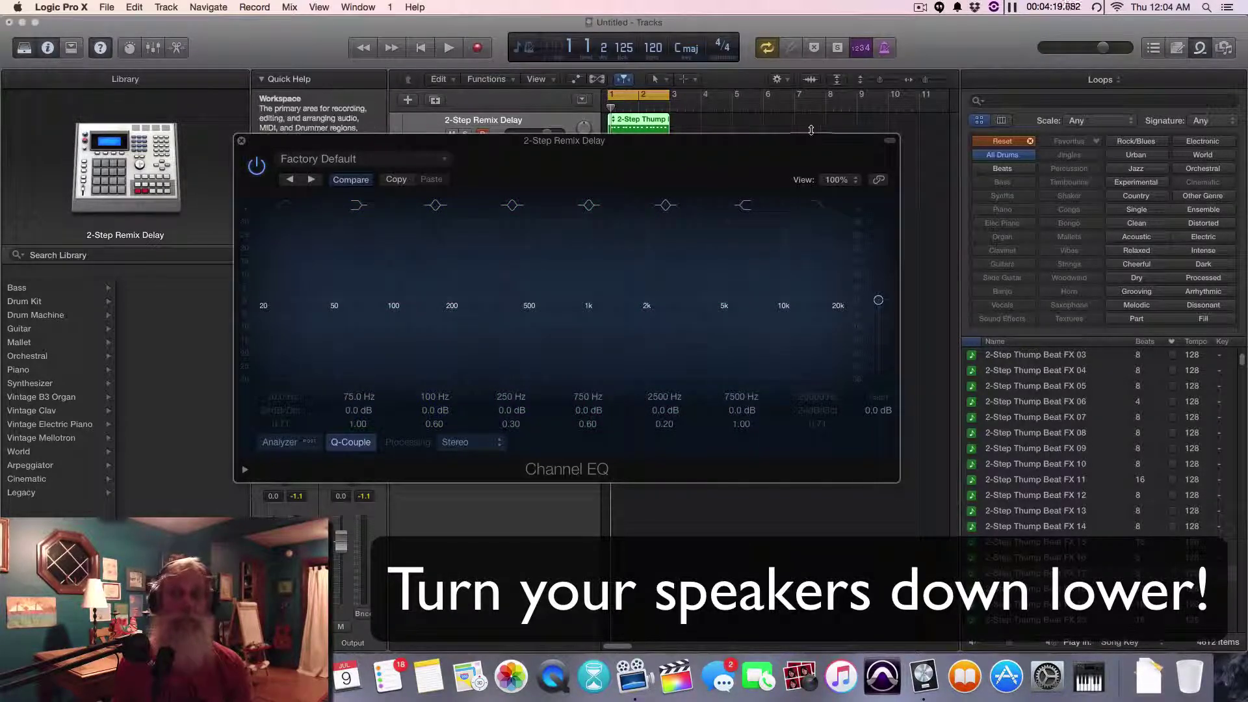
{"action": "left_click_drag", "start_coordinate": [731, 149], "coordinate": [738, 196]}
{"action": "key", "text": "space"}
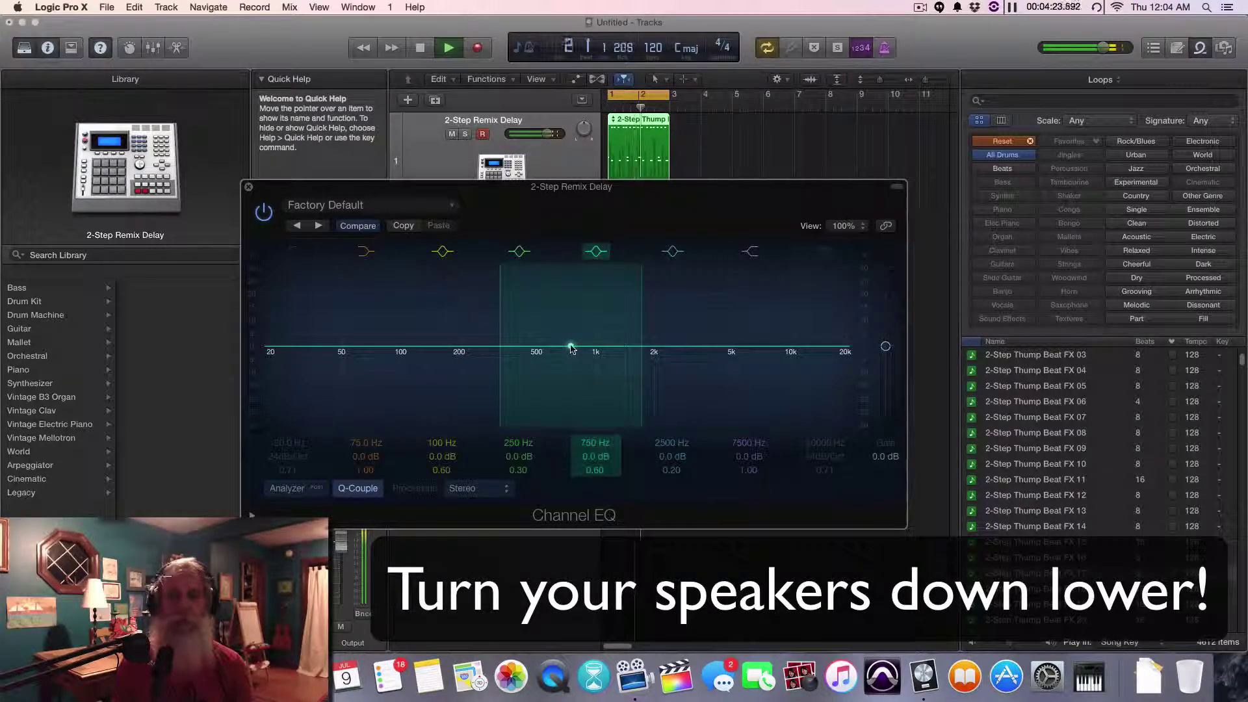
{"action": "left_click_drag", "start_coordinate": [571, 345], "coordinate": [597, 312]}
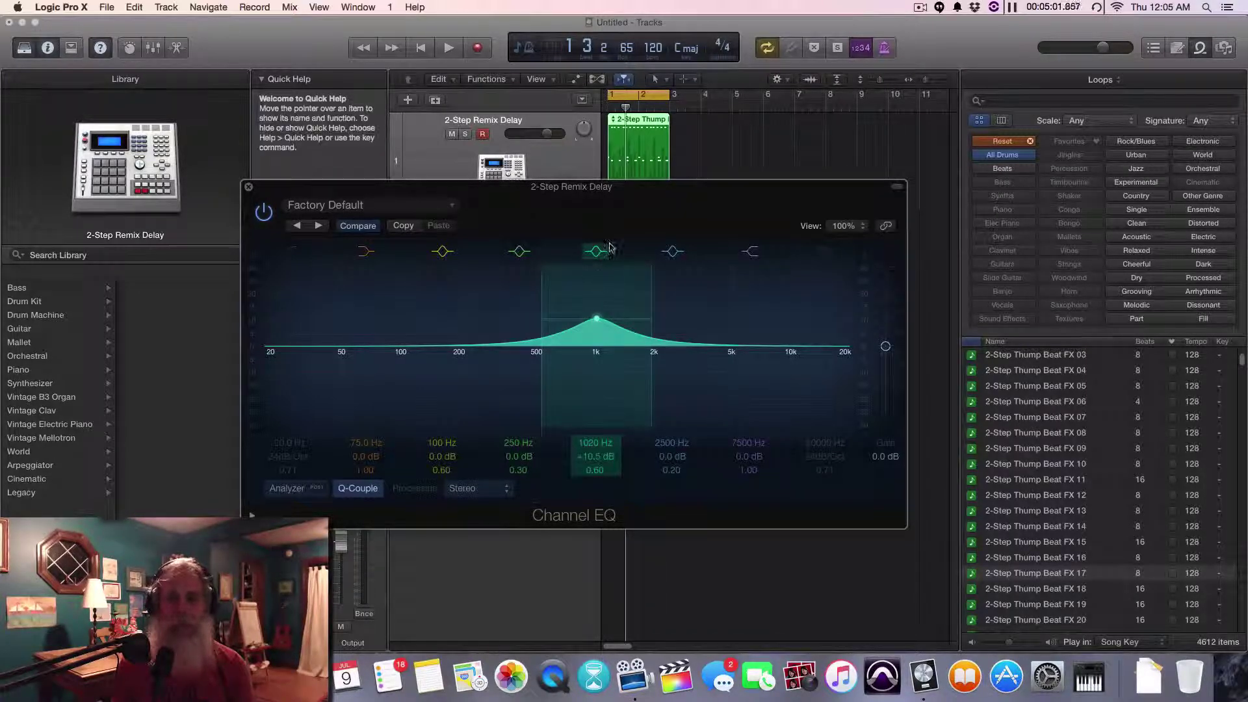
{"action": "left_click_drag", "start_coordinate": [595, 296], "coordinate": [597, 296]}
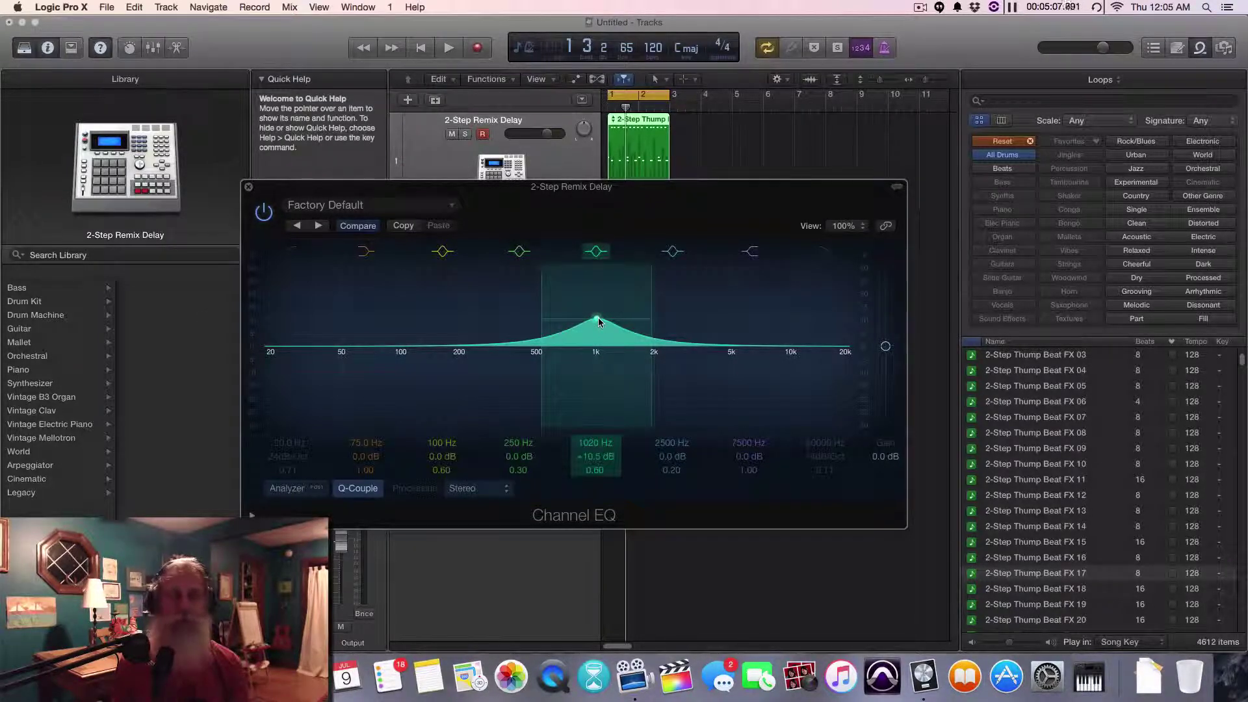
{"action": "left_click_drag", "start_coordinate": [599, 319], "coordinate": [575, 308]}
Boost the 250 Hz band to +9.5 dB at 320 Hz and shift the mid peak to about 910 Hz.
{"action": "left_click", "coordinate": [518, 251]}
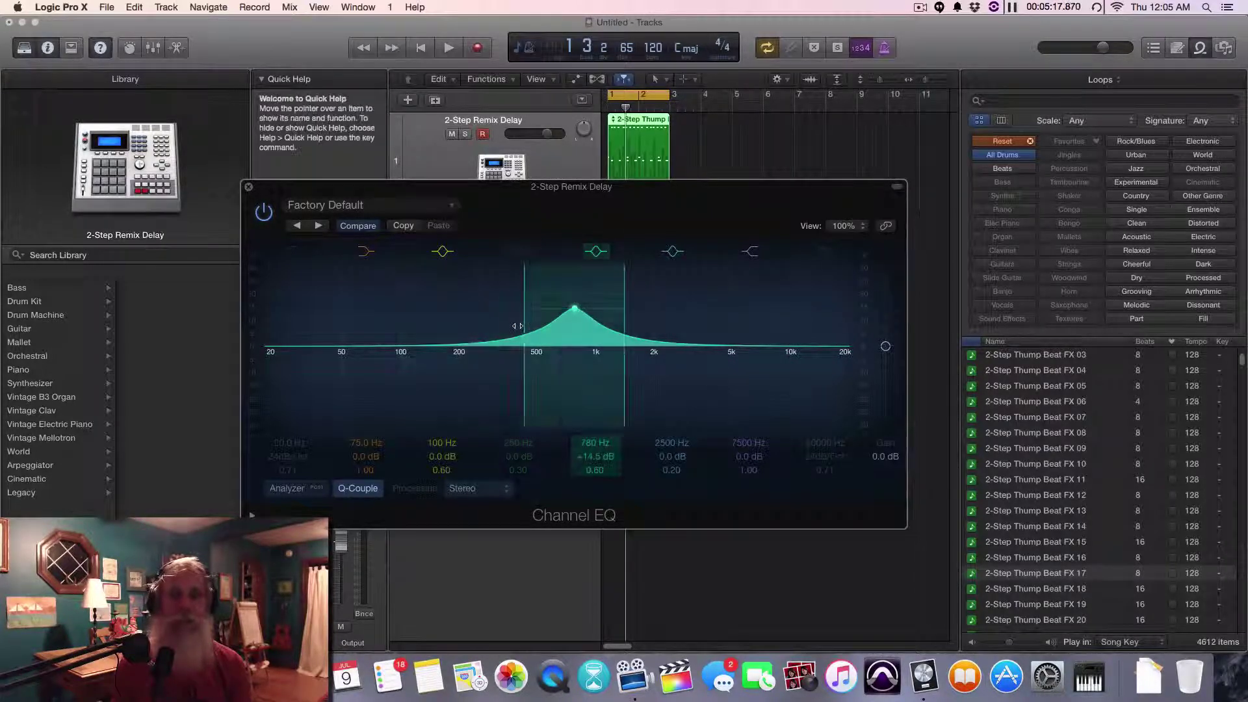
{"action": "left_click", "coordinate": [517, 251]}
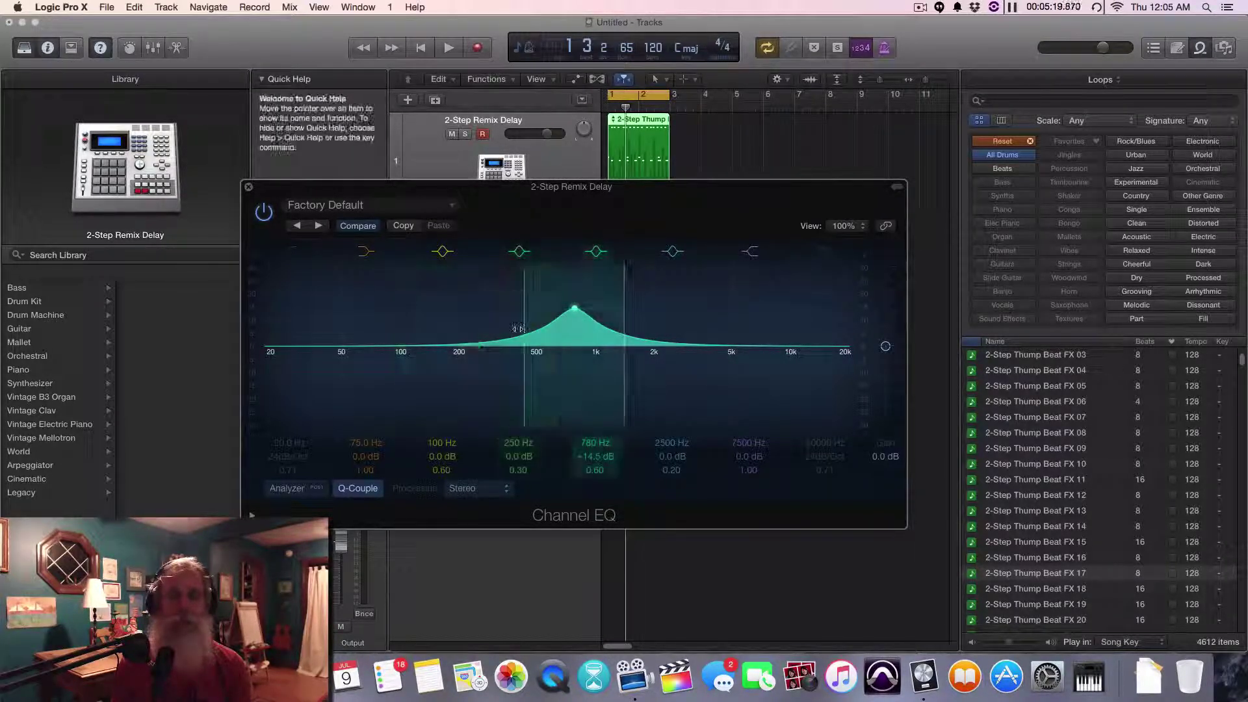
{"action": "left_click_drag", "start_coordinate": [478, 350], "coordinate": [677, 304]}
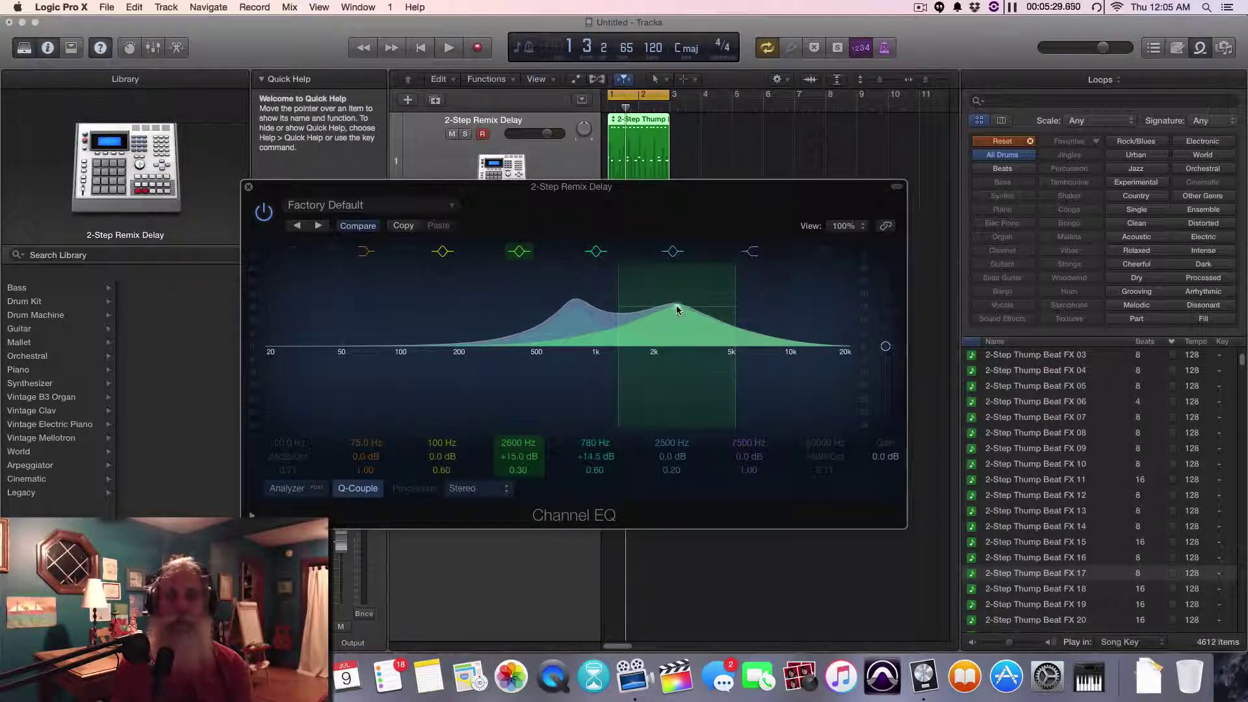
{"action": "left_click_drag", "start_coordinate": [676, 307], "coordinate": [496, 308]}
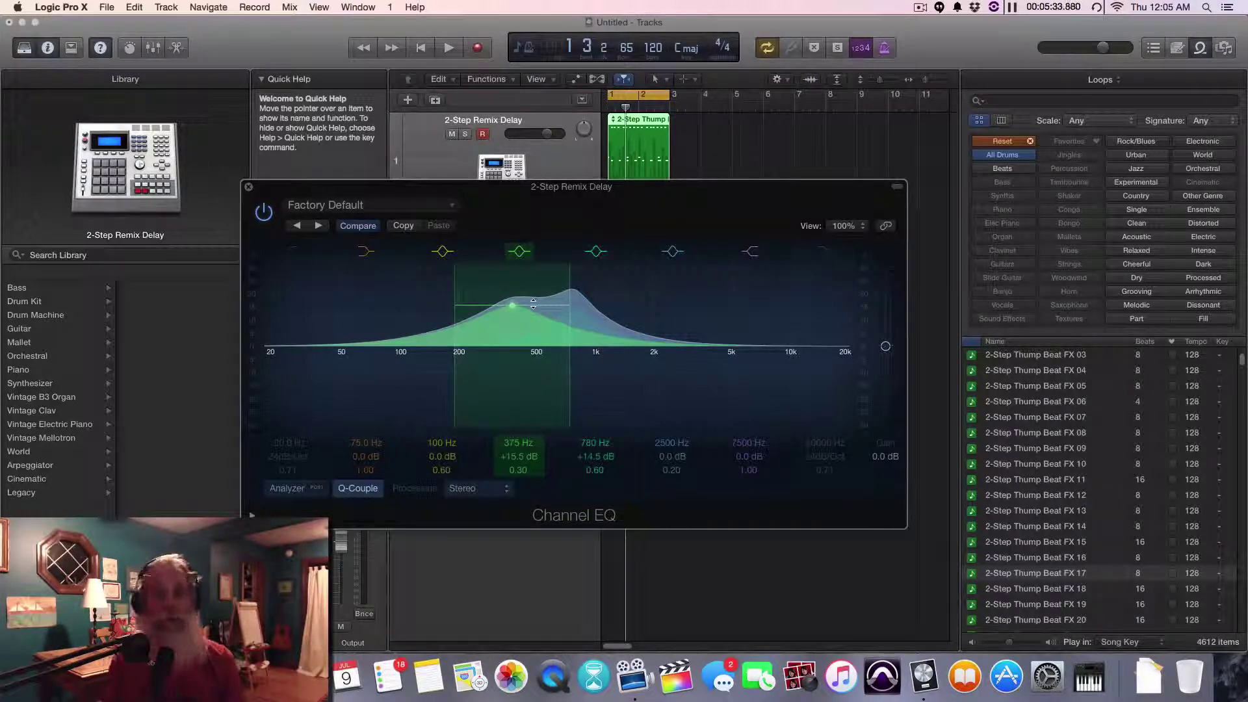
{"action": "left_click_drag", "start_coordinate": [512, 307], "coordinate": [497, 324]}
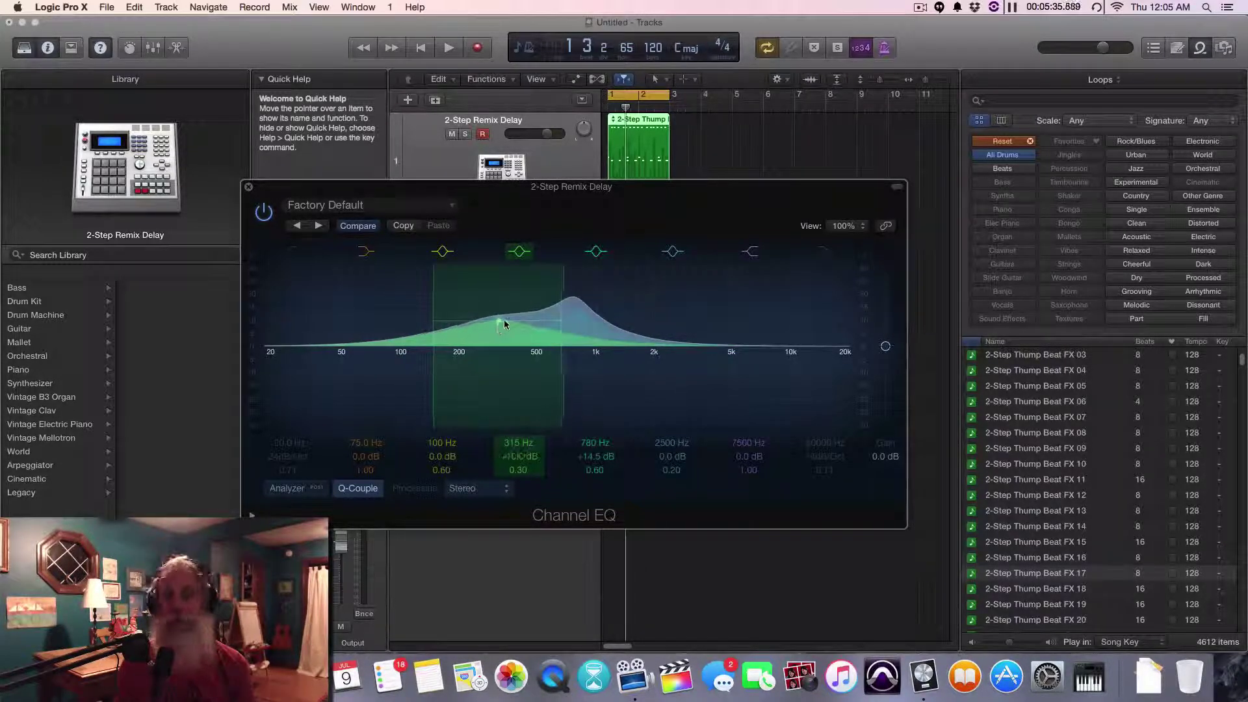
{"action": "left_click", "coordinate": [576, 308]}
{"action": "left_click_drag", "start_coordinate": [577, 313], "coordinate": [585, 318]}
Set the 320 Hz band's gain to 0 dB and reset the 910 Hz peak to 0 dB.
{"action": "left_click", "coordinate": [511, 317]}
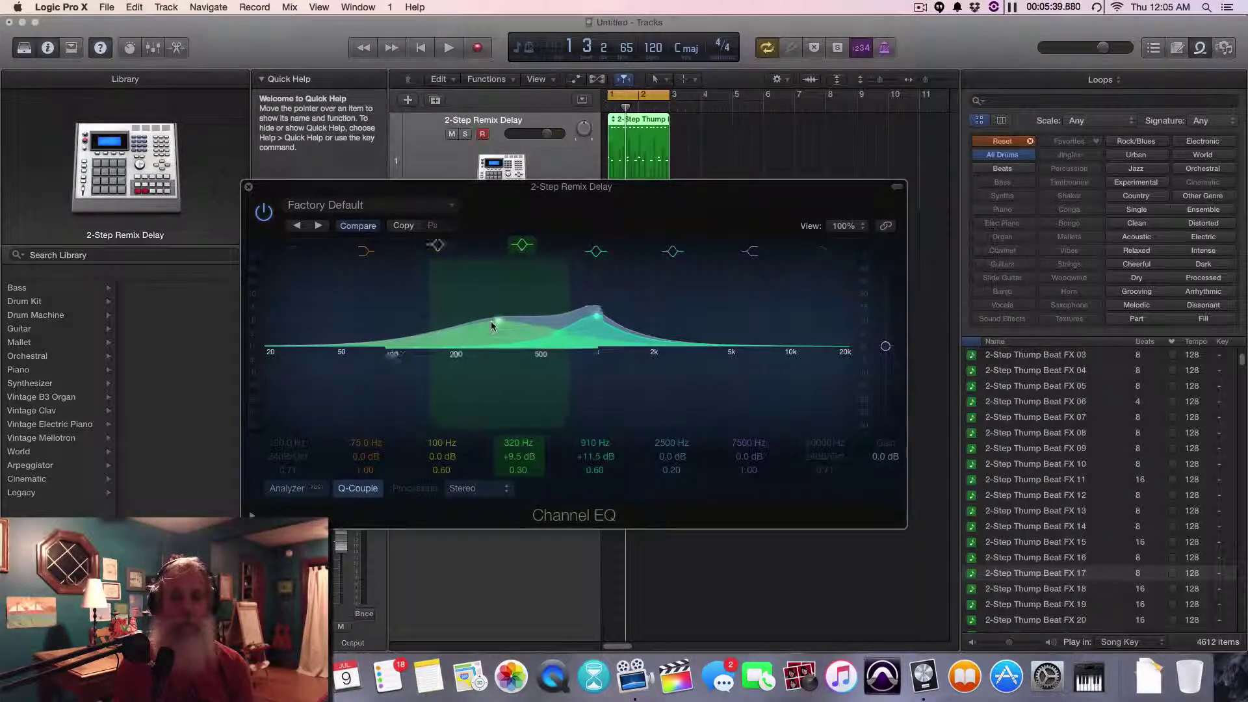
{"action": "double_click", "coordinate": [515, 455]}
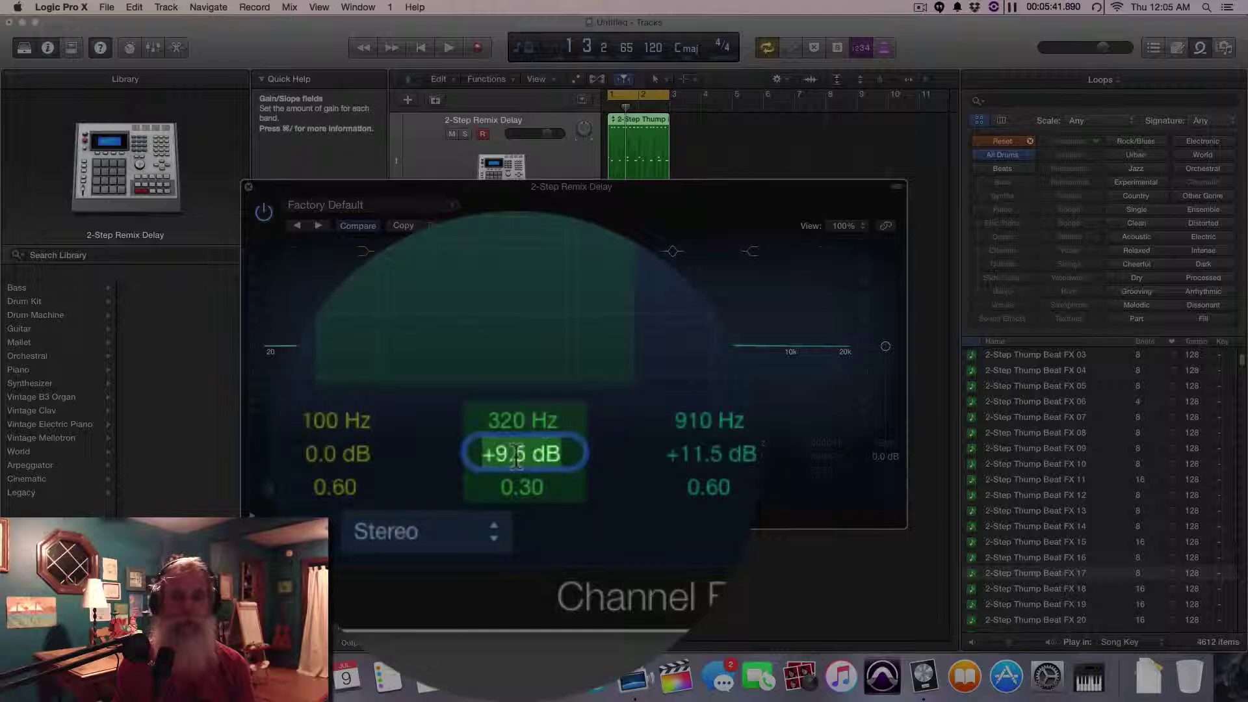
{"action": "type", "text": "0"}
{"action": "key", "text": "Return"}
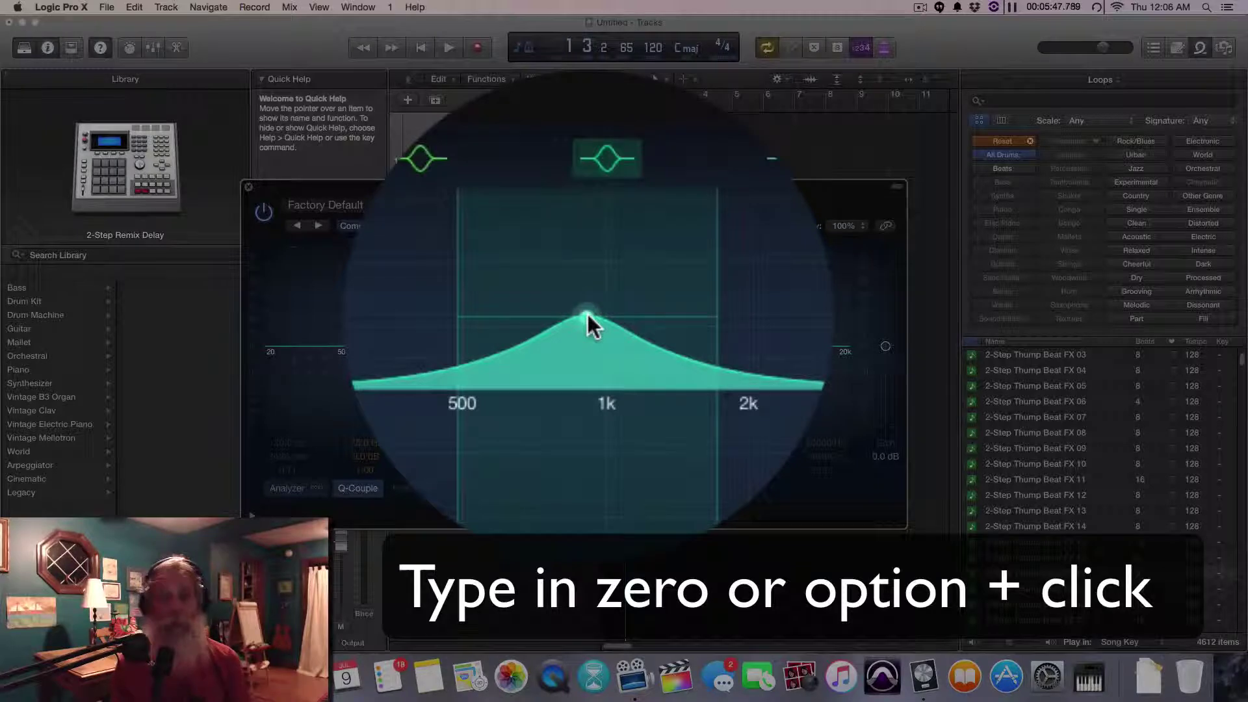
{"action": "left_click", "coordinate": [588, 314], "text": "alt"}
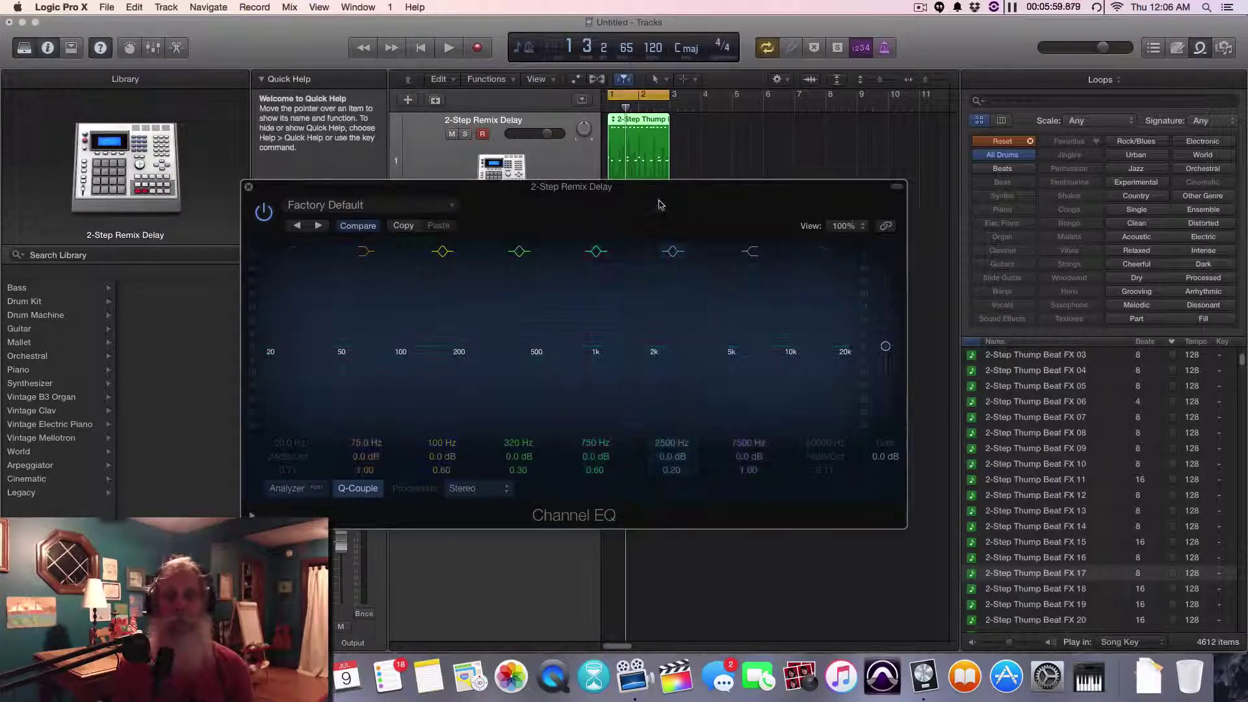
{"action": "left_click_drag", "start_coordinate": [660, 203], "coordinate": [666, 202]}
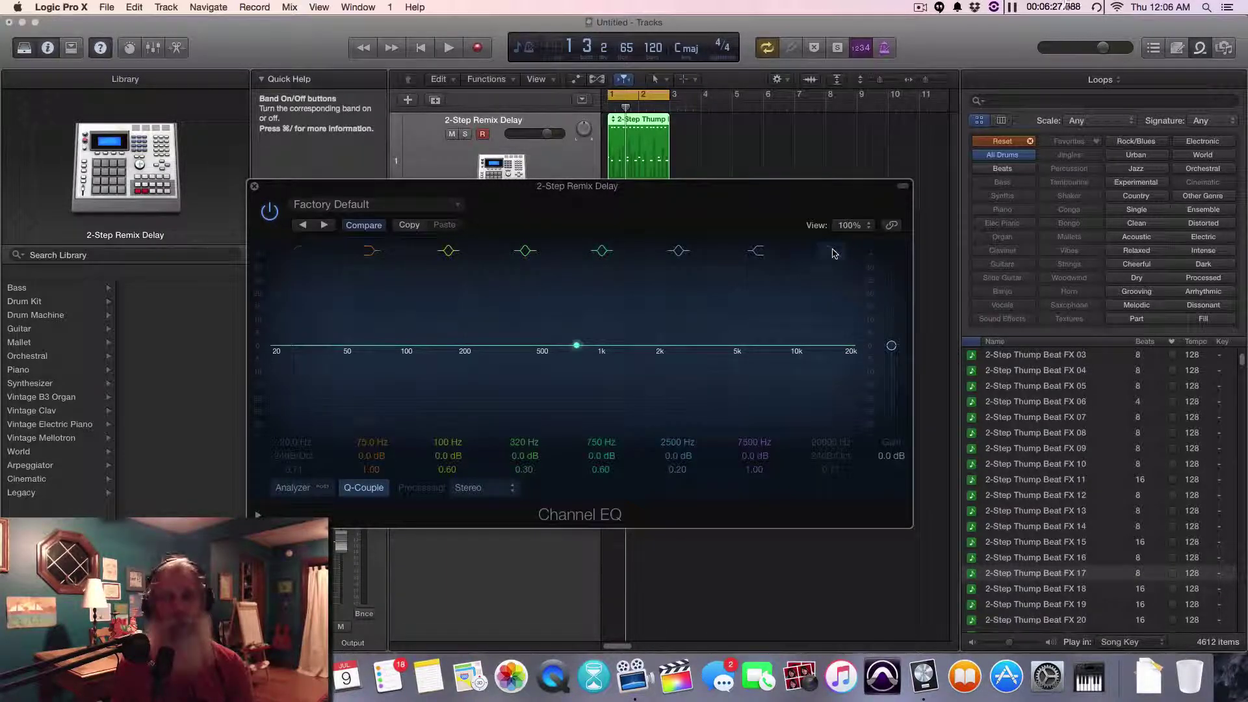
Enable the low cut, raise it to about 75 Hz, and flatten its resonant peak into a gentle slope.
{"action": "left_click", "coordinate": [297, 252]}
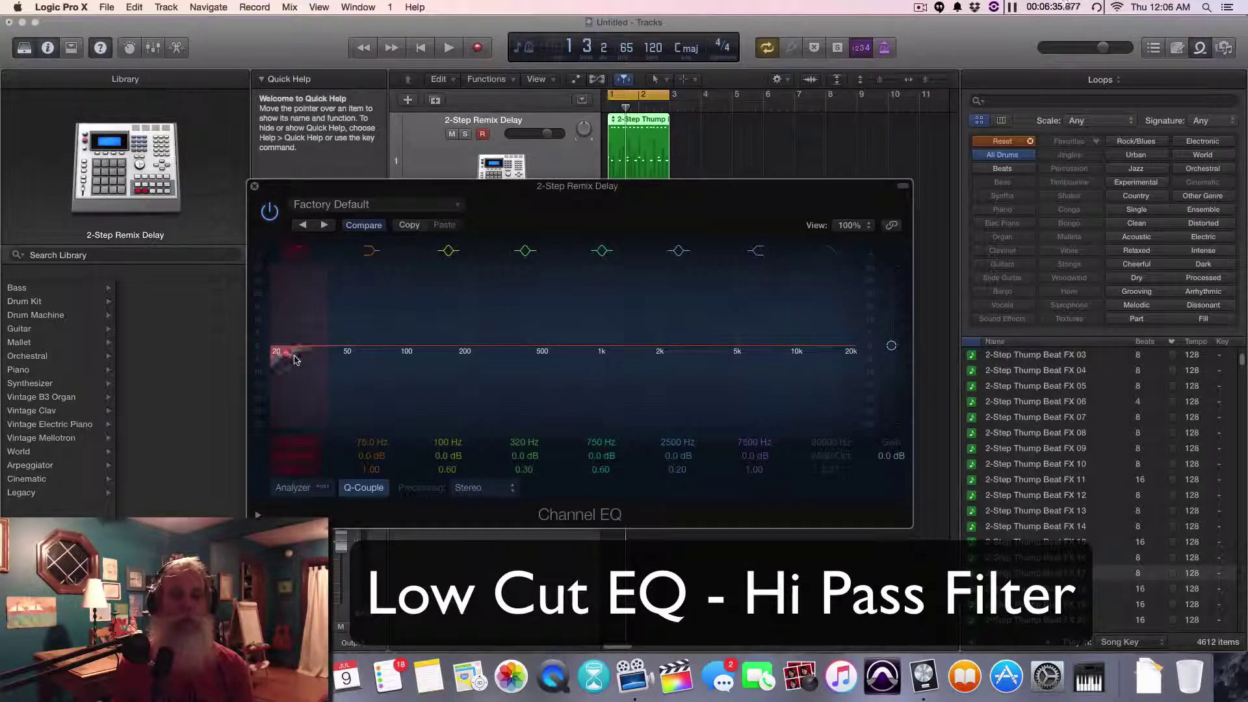
{"action": "left_click_drag", "start_coordinate": [333, 362], "coordinate": [428, 363]}
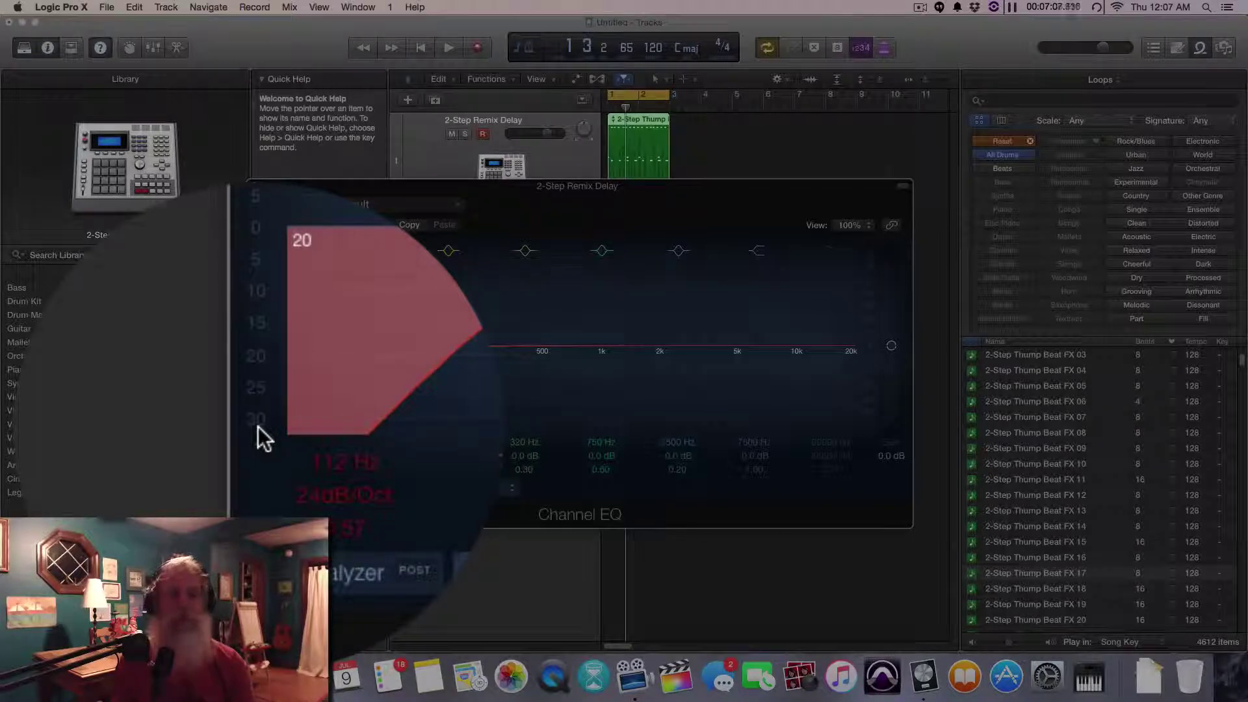
{"action": "left_click_drag", "start_coordinate": [414, 351], "coordinate": [412, 311]}
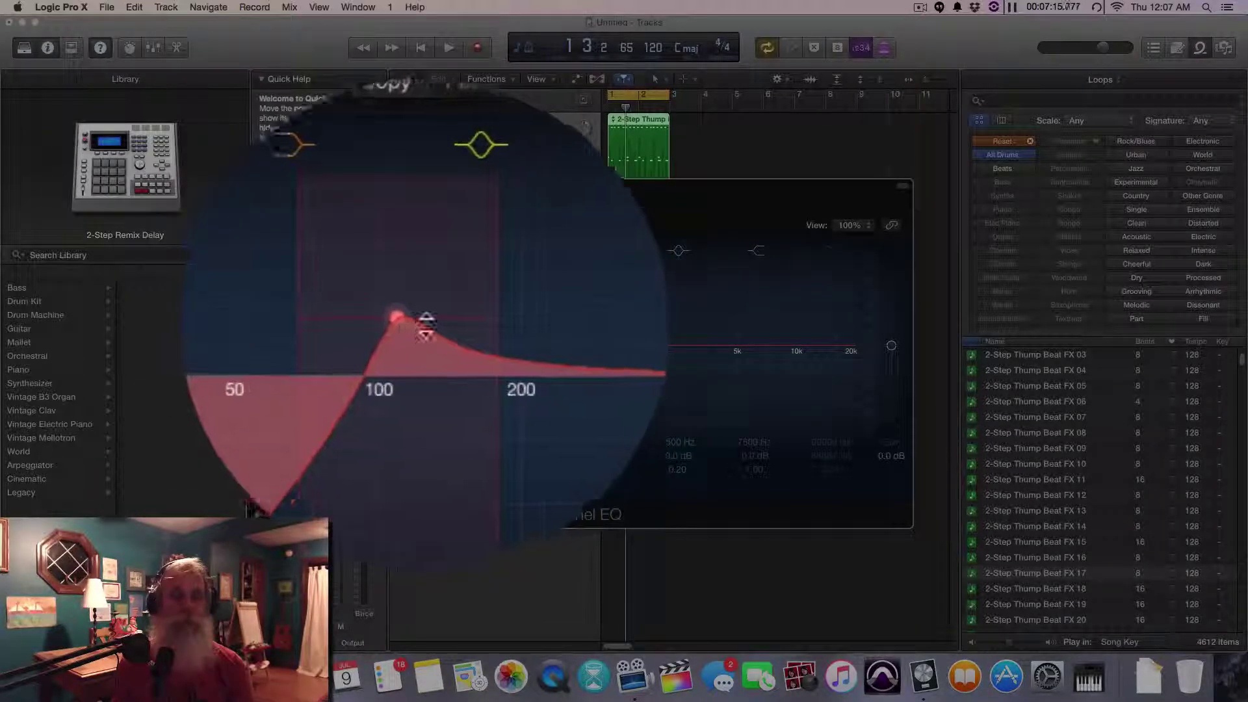
{"action": "left_click_drag", "start_coordinate": [411, 318], "coordinate": [409, 359]}
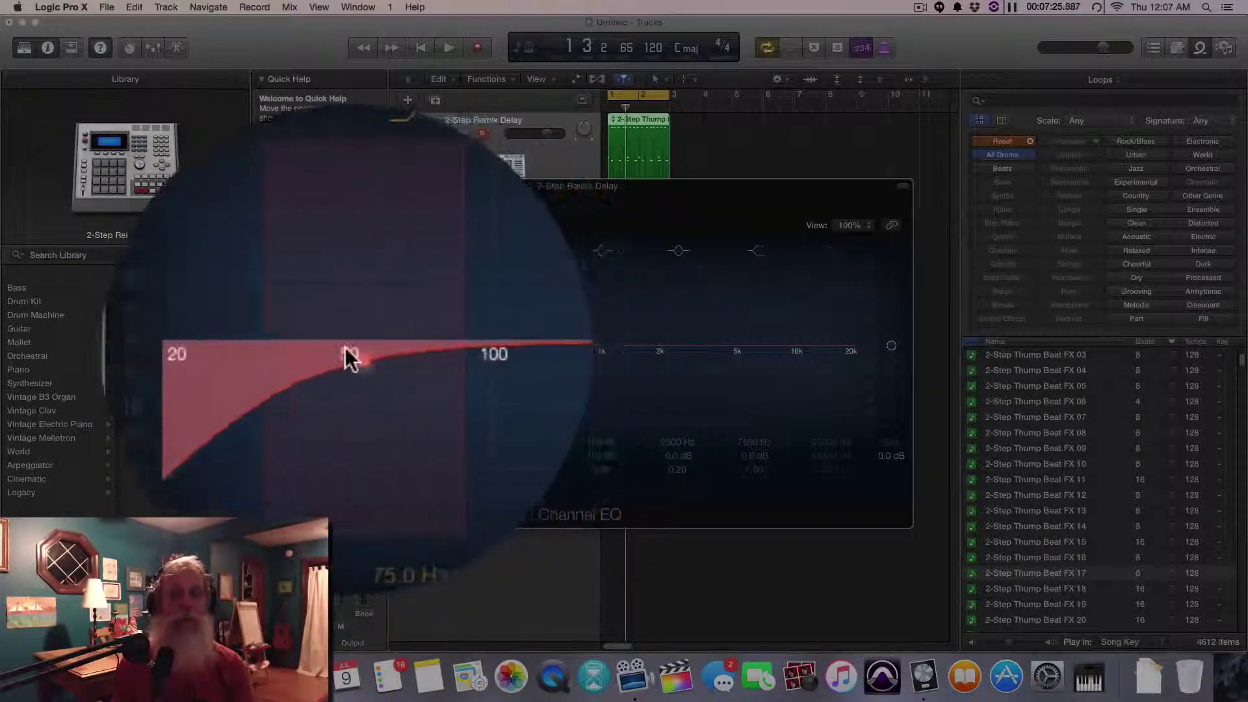
Play the drum loop and compare it with the low cut switched off and back on.
{"action": "left_click", "coordinate": [631, 121]}
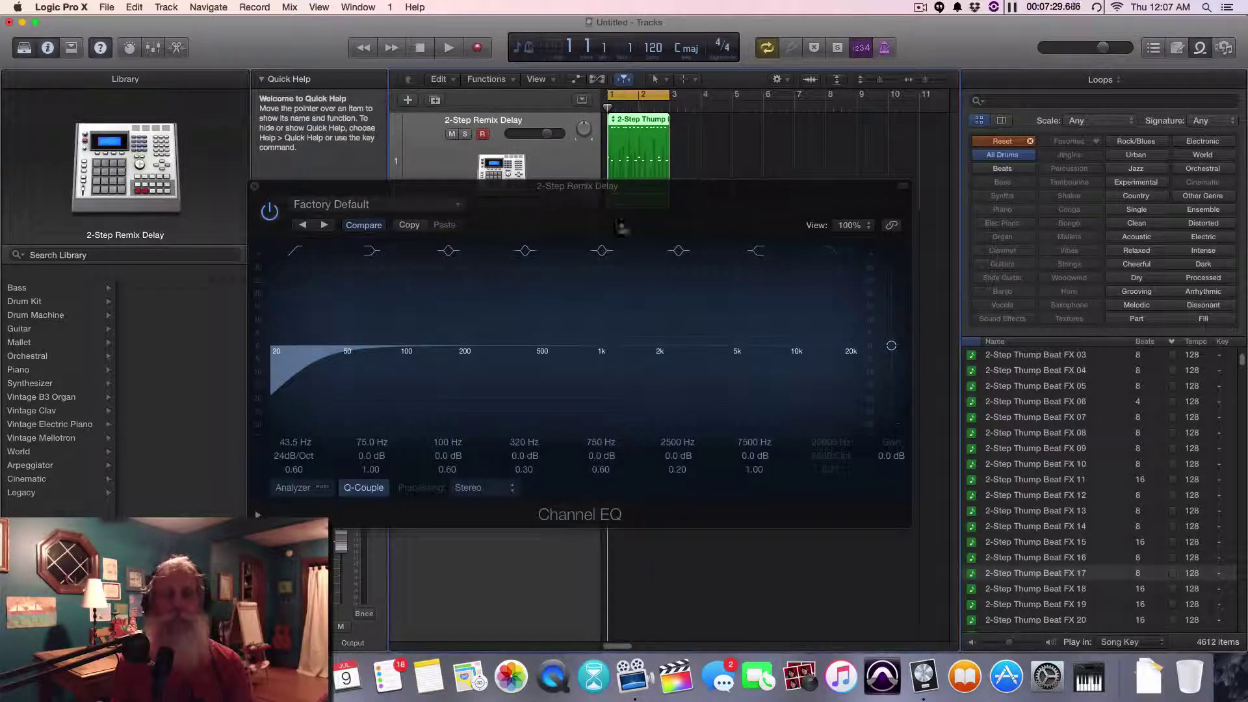
{"action": "key", "text": "space"}
{"action": "left_click", "coordinate": [336, 357]}
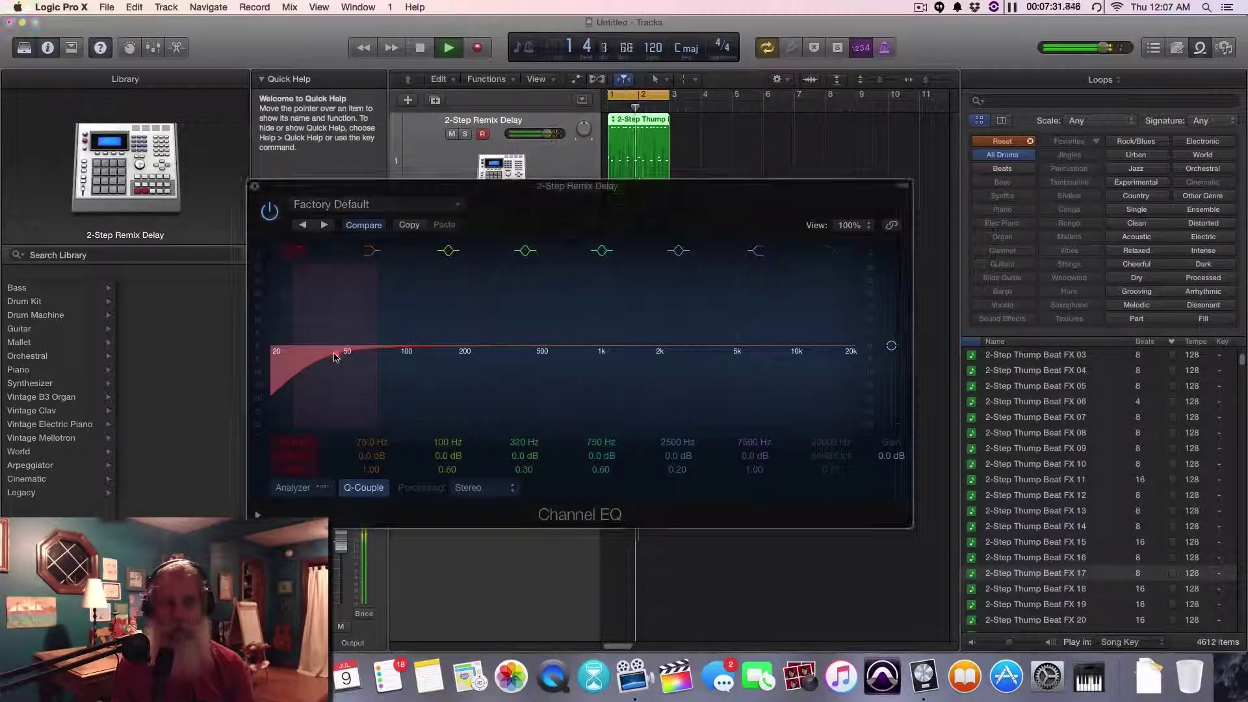
{"action": "left_click", "coordinate": [297, 250]}
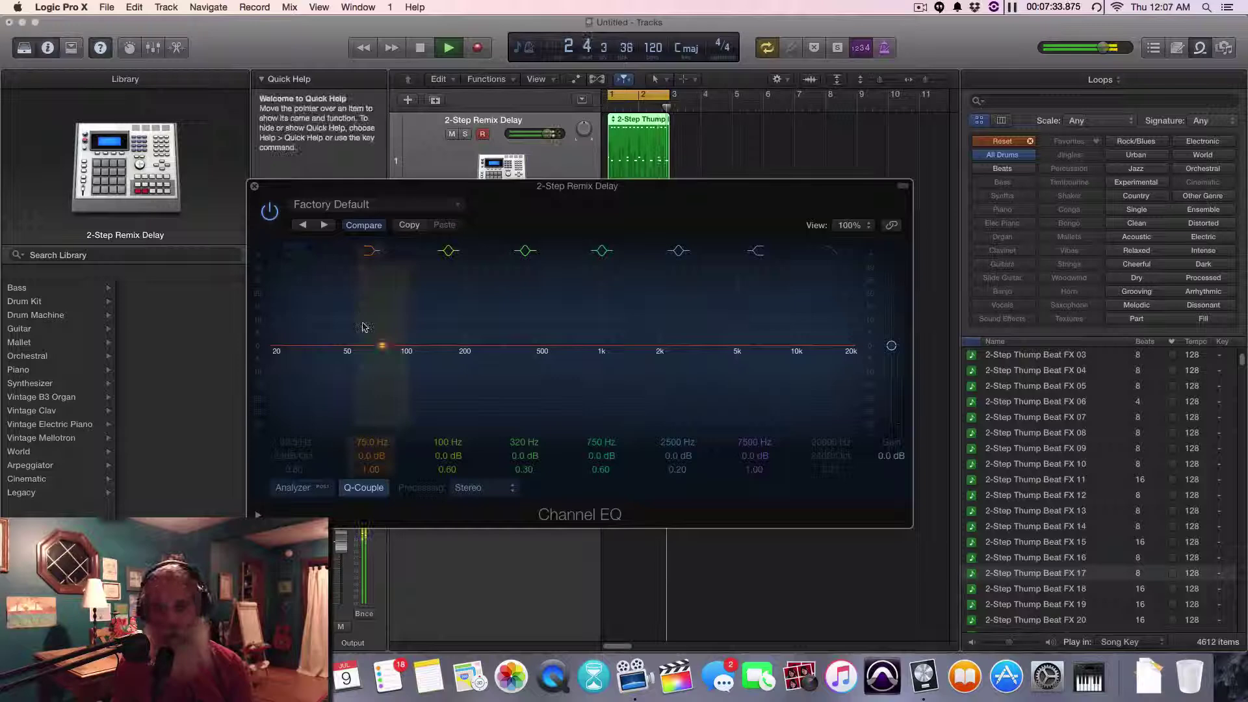
{"action": "left_click", "coordinate": [296, 251]}
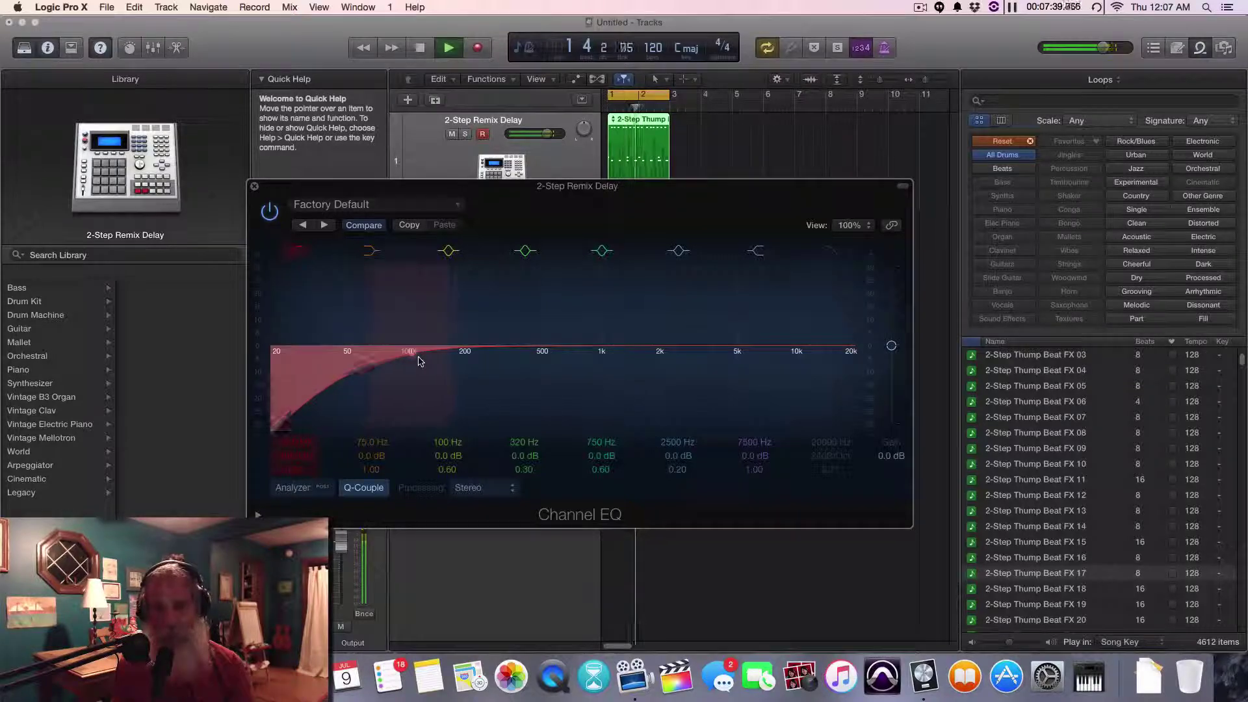
Sweep the low-cut frequency up toward 10 kHz, back down to about 40 Hz, then stop playback.
{"action": "left_click_drag", "start_coordinate": [460, 358], "coordinate": [854, 351]}
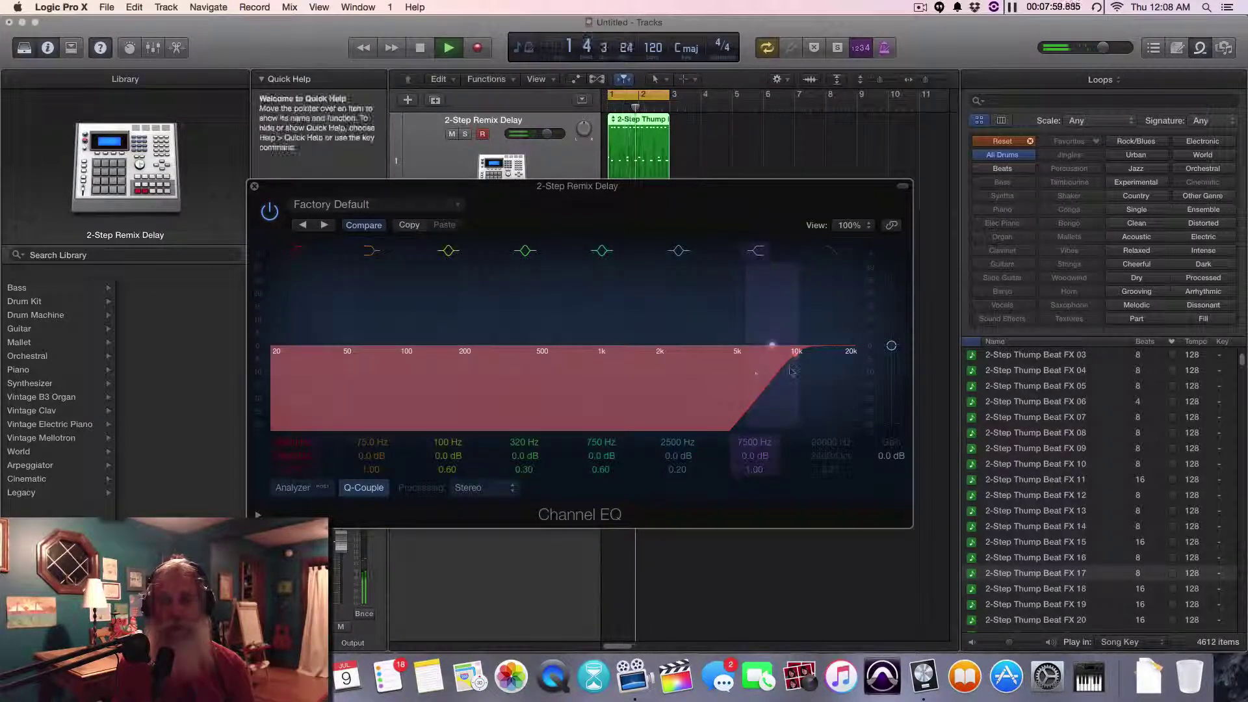
{"action": "left_click_drag", "start_coordinate": [798, 360], "coordinate": [295, 306]}
{"action": "key", "text": "space"}
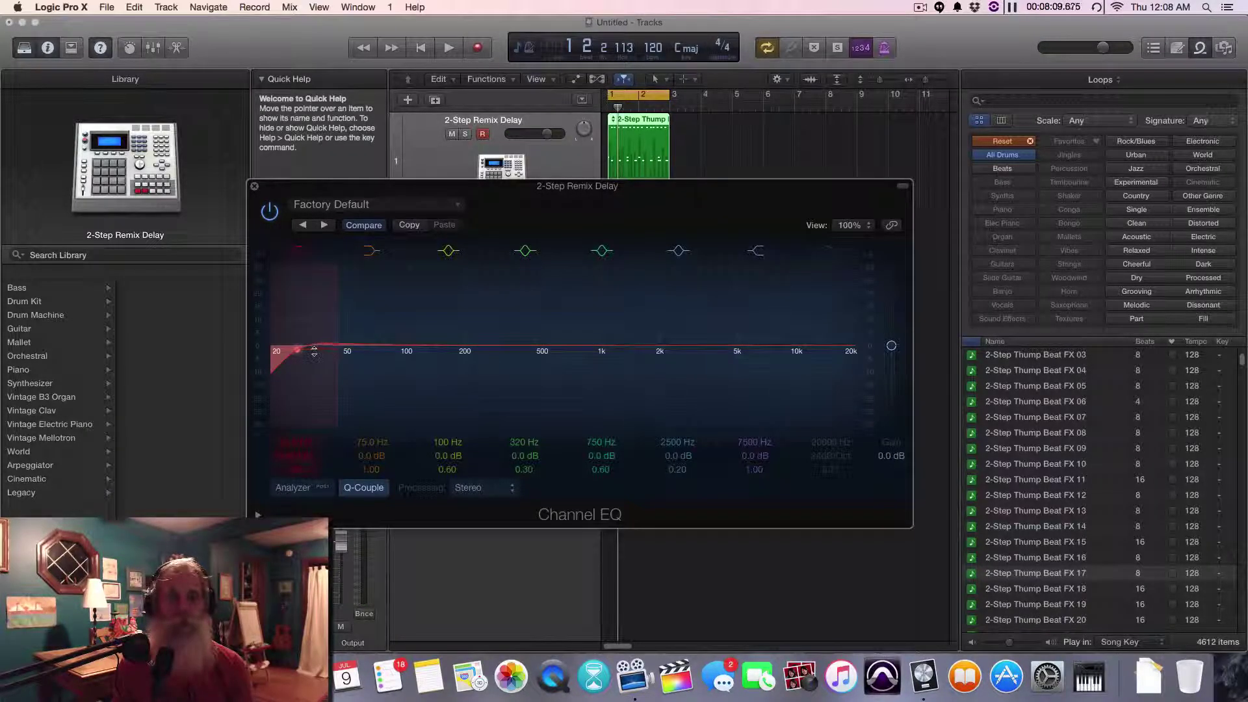
Switch off the low cut, re-enable the low shelf, boost it about 4 dB, then cut it to about -19.5 dB.
{"action": "left_click", "coordinate": [299, 251]}
{"action": "left_click", "coordinate": [371, 250]}
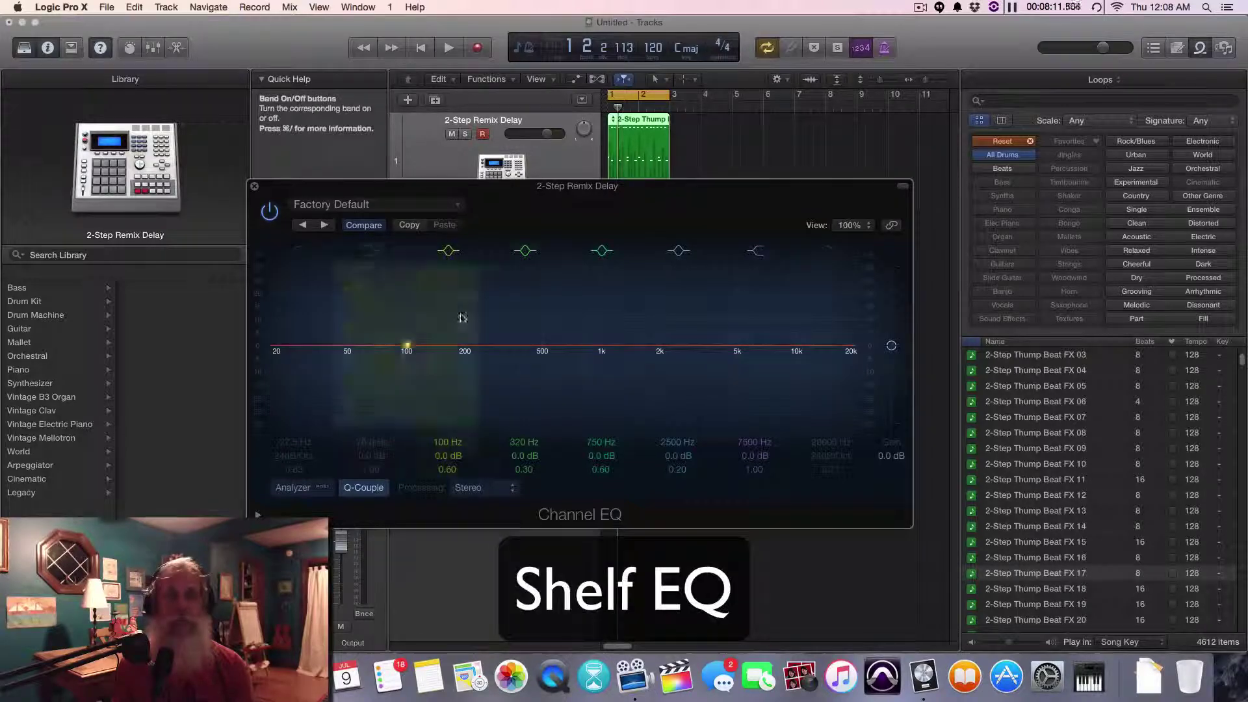
{"action": "left_click", "coordinate": [373, 252]}
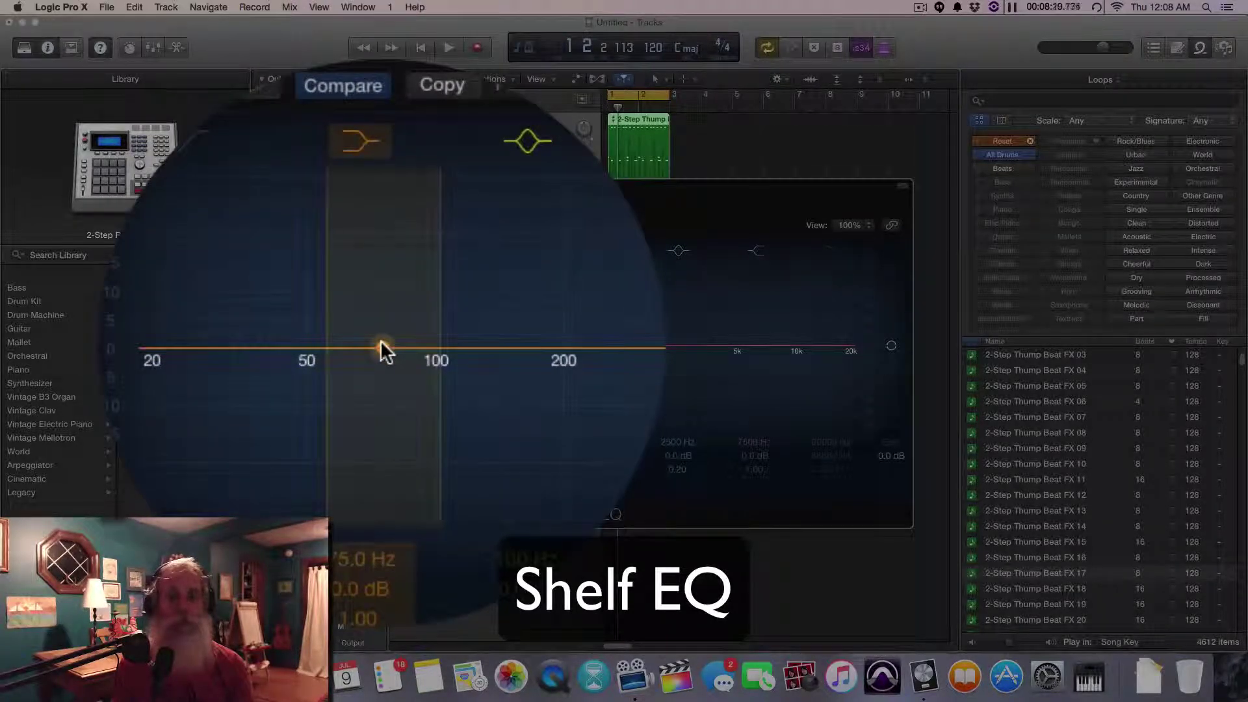
{"action": "left_click_drag", "start_coordinate": [380, 342], "coordinate": [384, 327]}
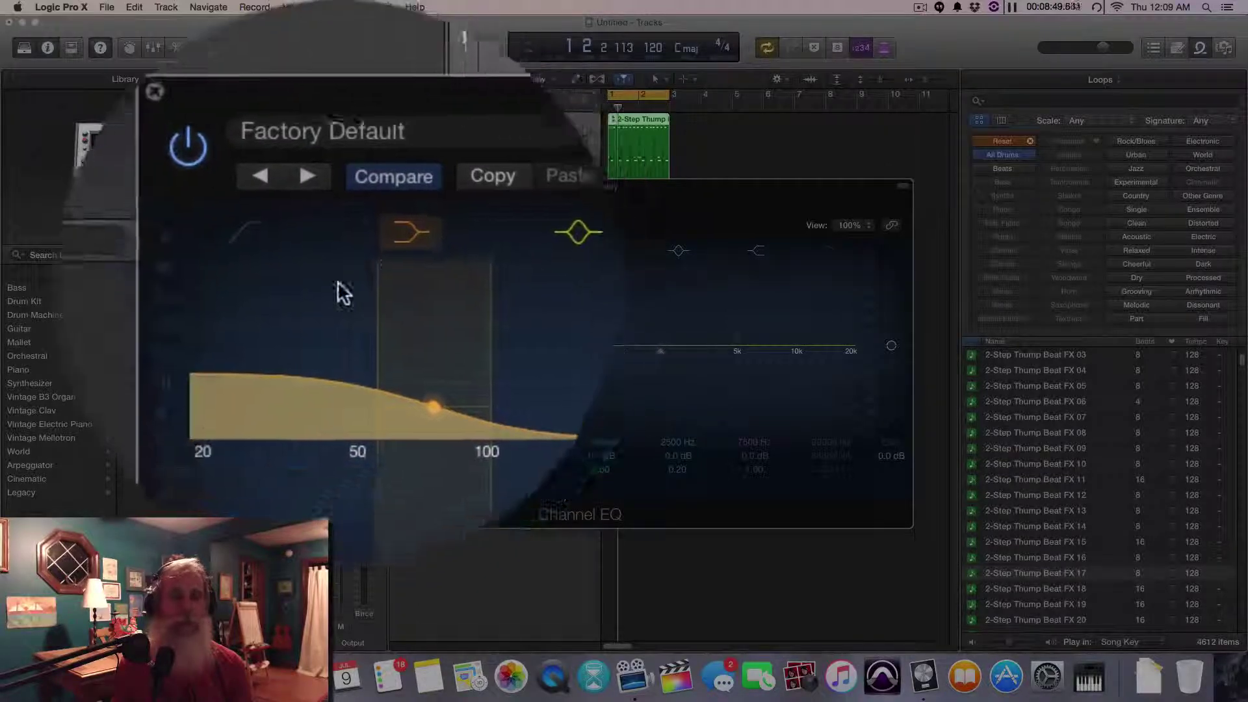
{"action": "left_click_drag", "start_coordinate": [373, 357], "coordinate": [374, 414]}
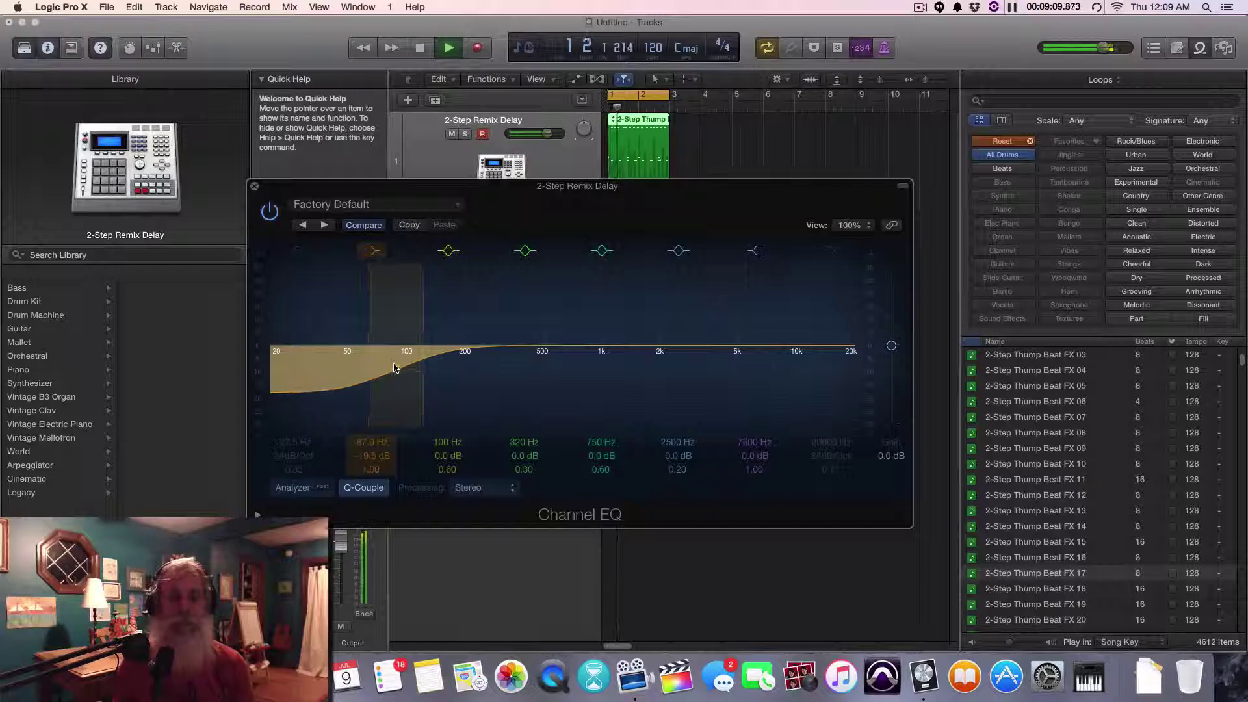
Switch off the low-cut band and turn the low-shelf cut into a +7.5 dB boost at 106 Hz.
{"action": "mouse_move", "coordinate": [394, 368]}
{"action": "left_mouse_down"}
{"action": "mouse_move", "coordinate": [392, 345]}
{"action": "mouse_move", "coordinate": [397, 390]}
{"action": "left_mouse_up"}
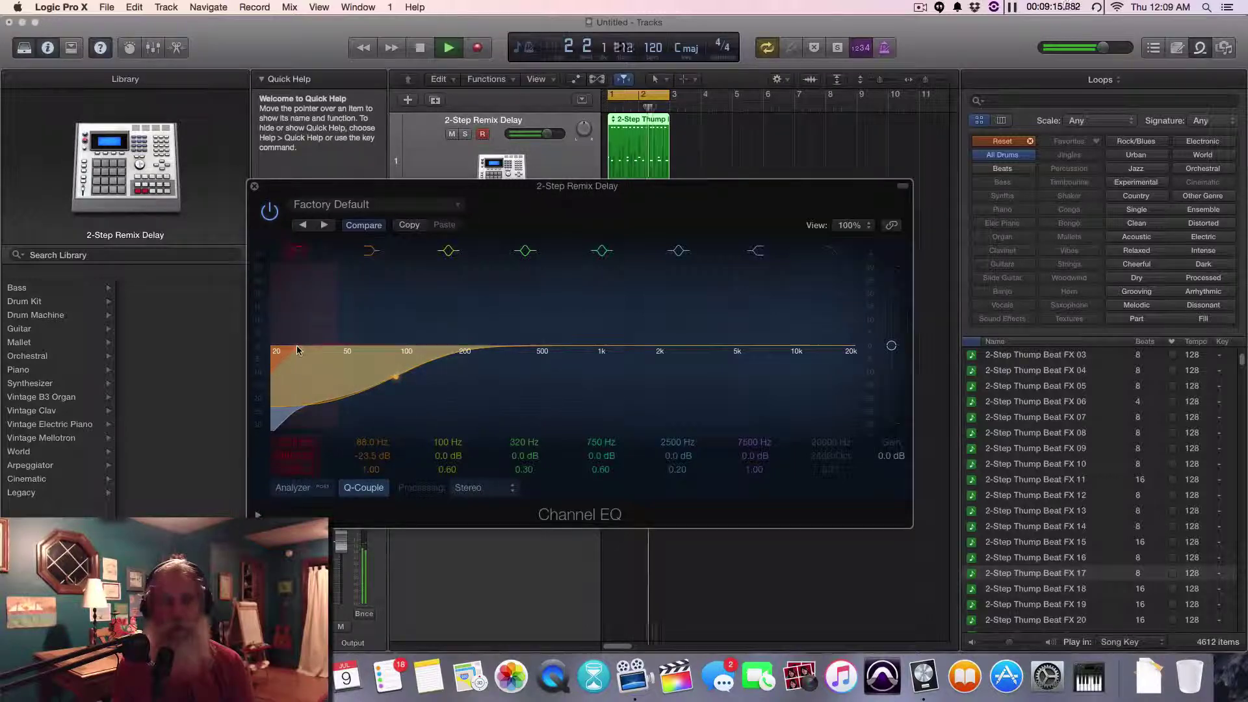
{"action": "left_click_drag", "start_coordinate": [297, 350], "coordinate": [475, 357]}
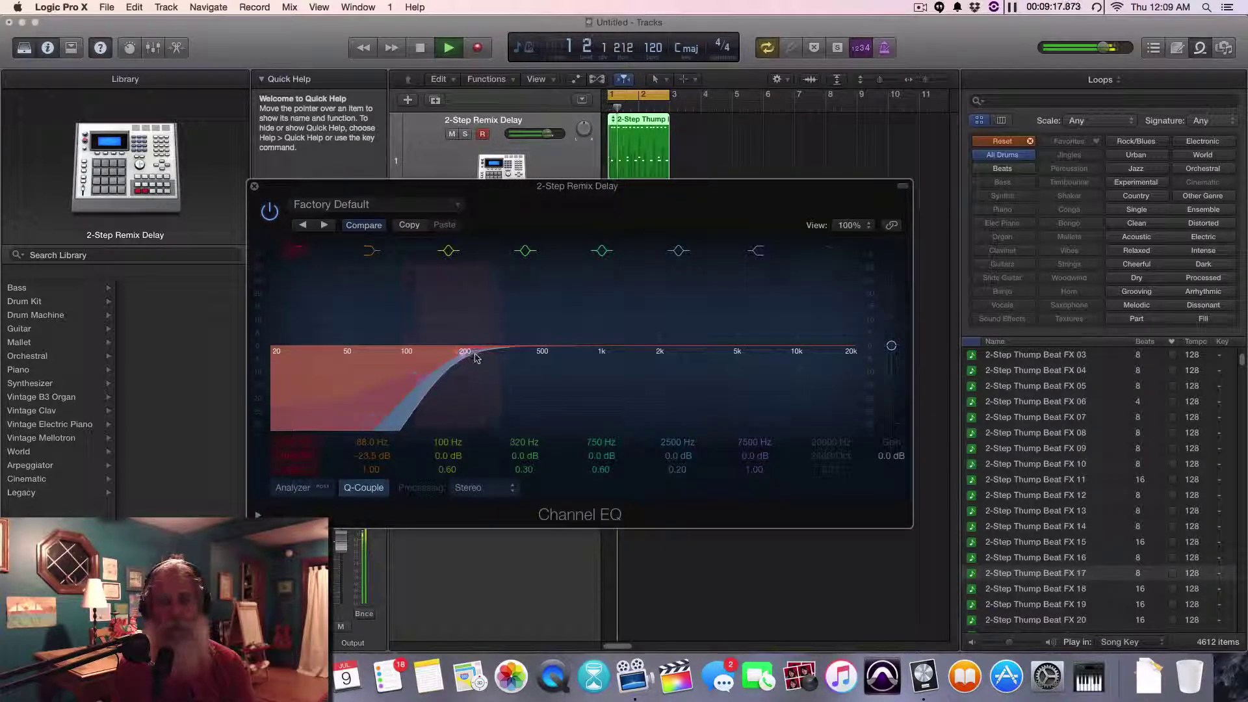
{"action": "left_click", "coordinate": [297, 251]}
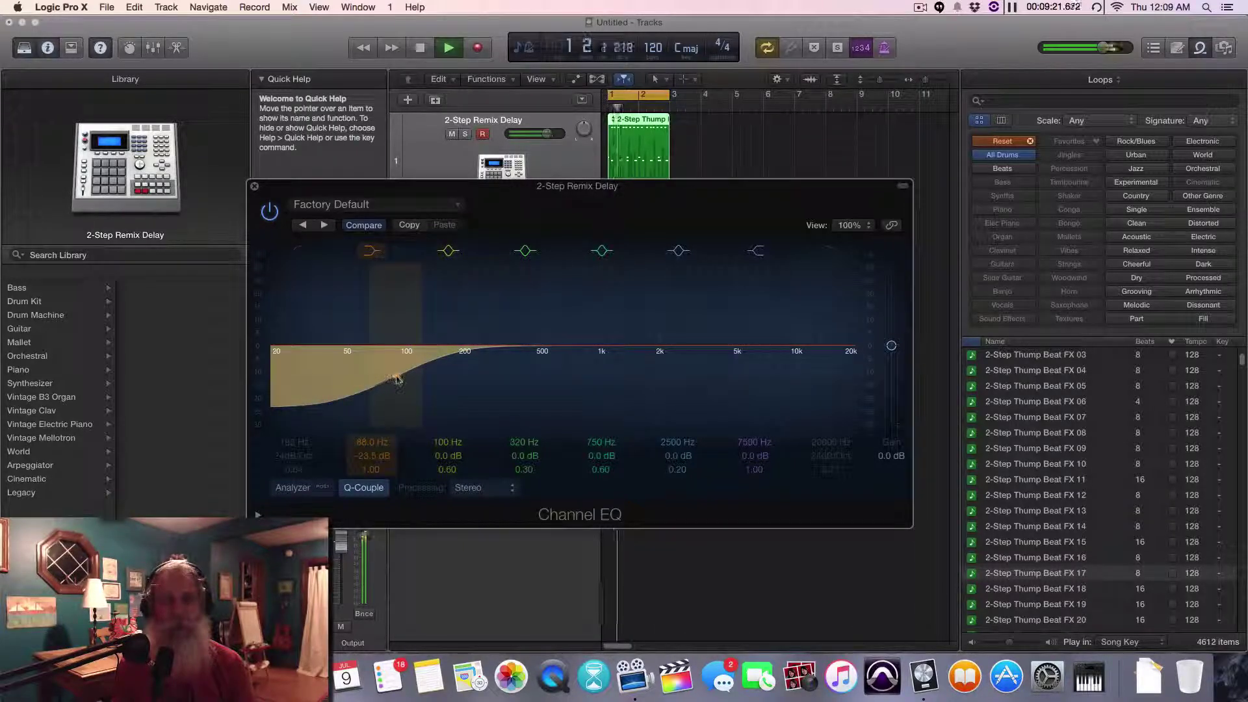
{"action": "left_click_drag", "start_coordinate": [395, 356], "coordinate": [414, 270]}
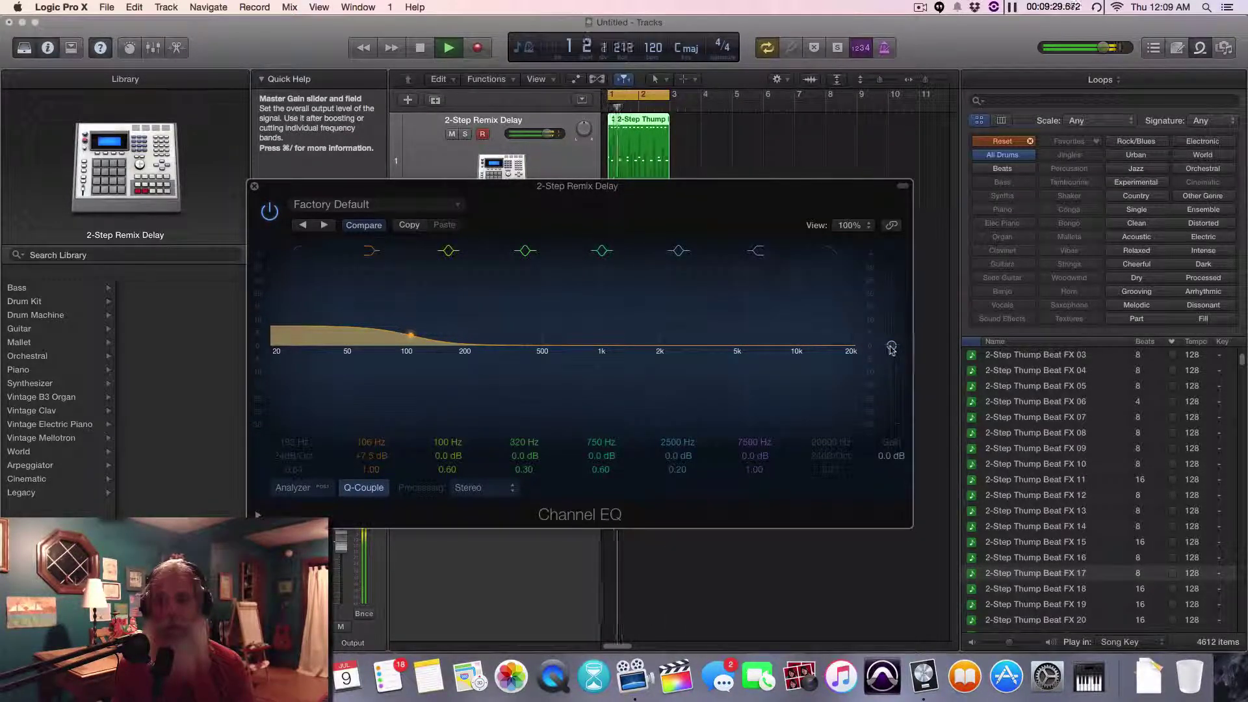
Stop playback, reset the channel peak readings, and settle the Channel EQ output gain at -4.5 dB.
{"action": "key", "text": "space"}
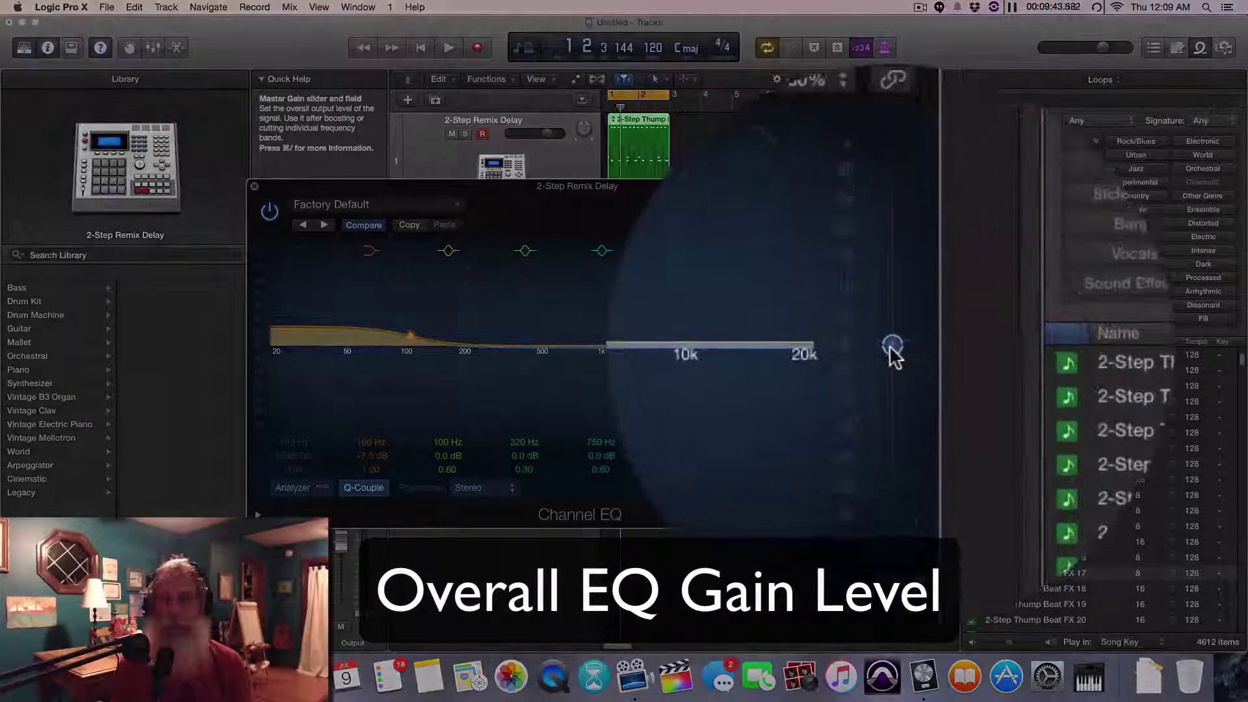
{"action": "left_click_drag", "start_coordinate": [890, 349], "coordinate": [892, 357]}
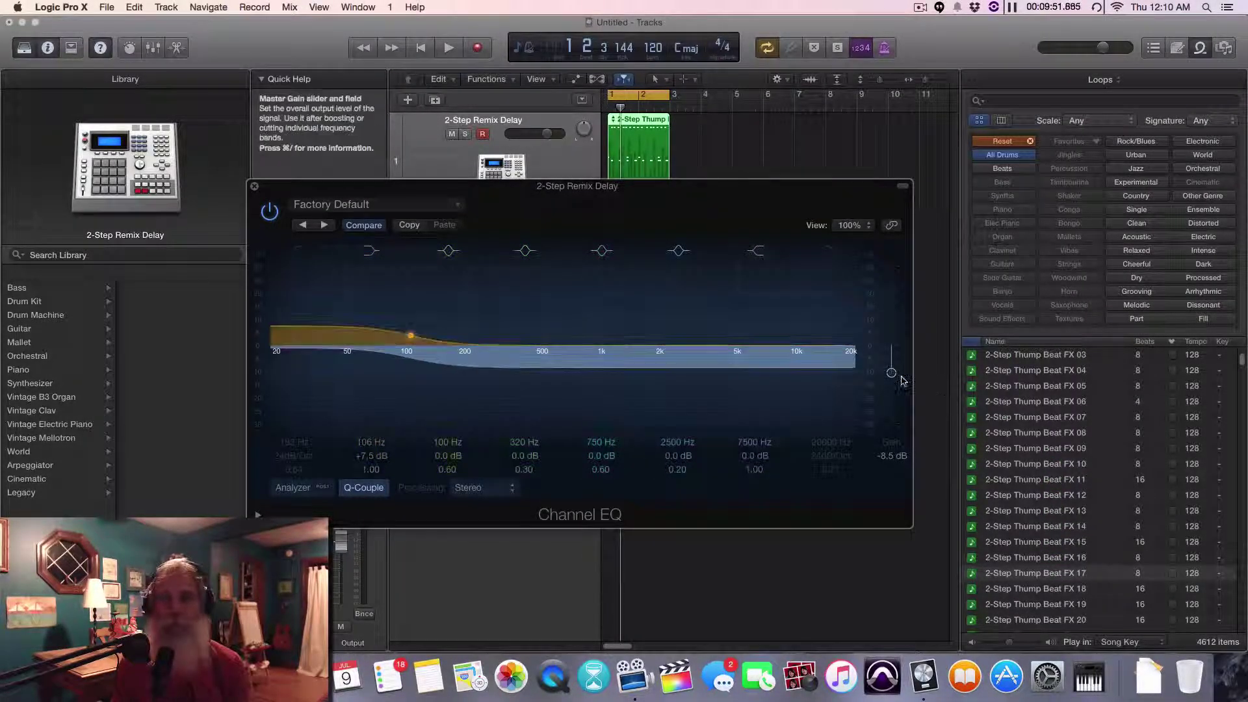
{"action": "left_click_drag", "start_coordinate": [892, 376], "coordinate": [892, 357]}
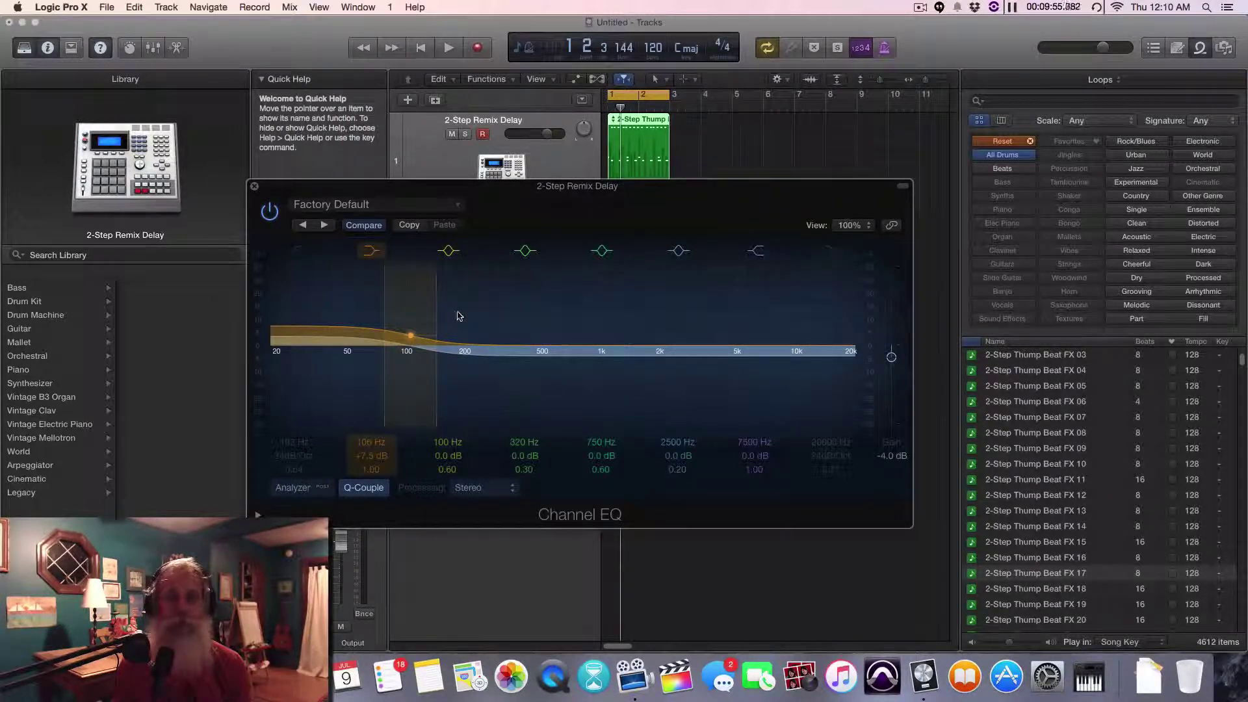
{"action": "left_click_drag", "start_coordinate": [458, 196], "coordinate": [722, 227]}
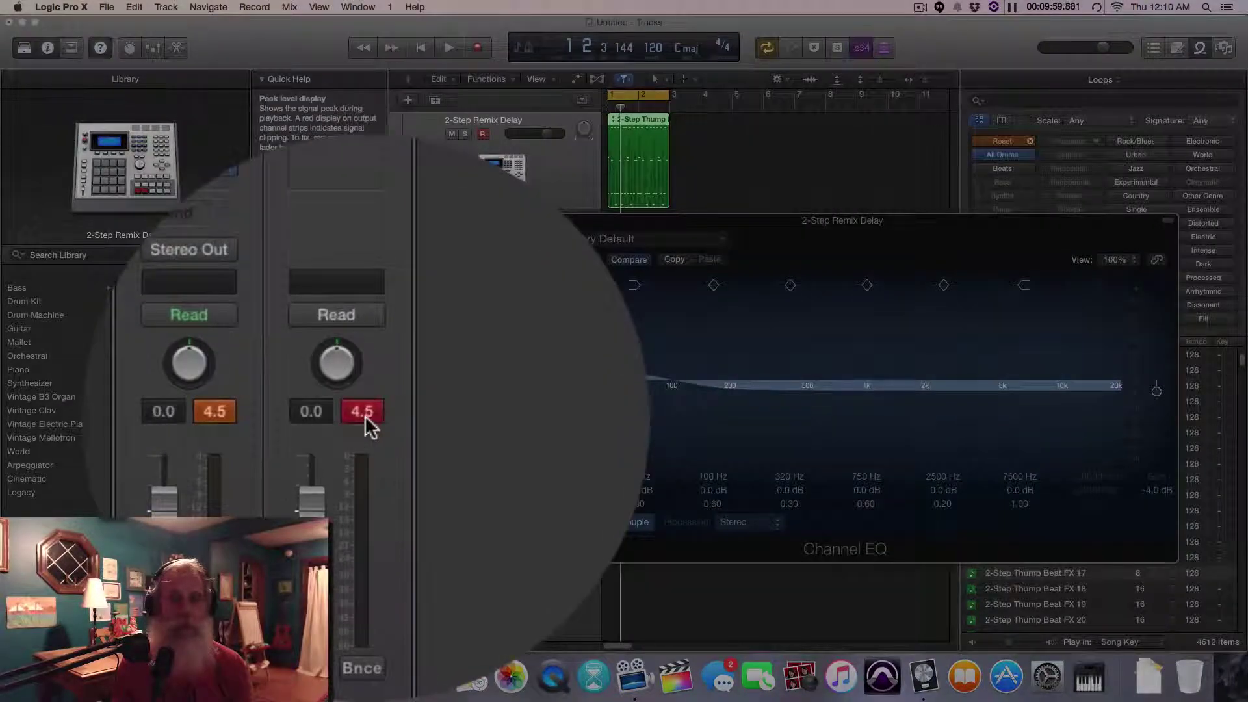
{"action": "left_click", "coordinate": [366, 416]}
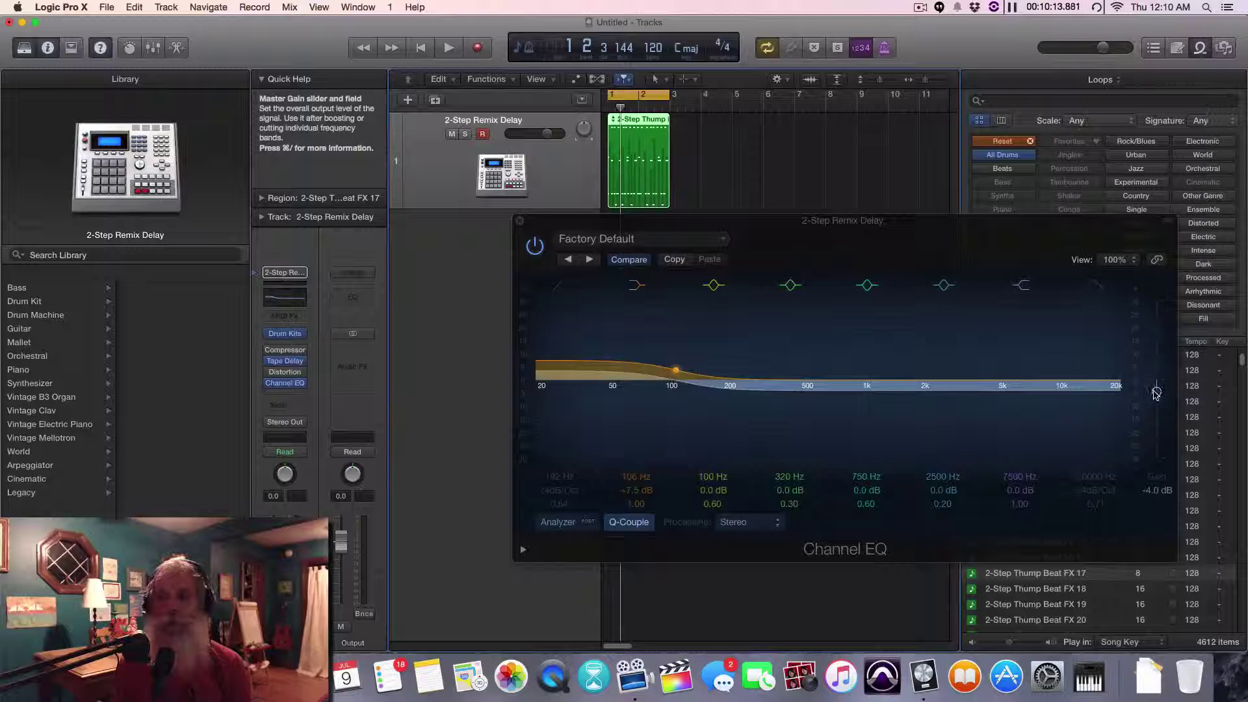
{"action": "left_click_drag", "start_coordinate": [1157, 397], "coordinate": [1158, 408]}
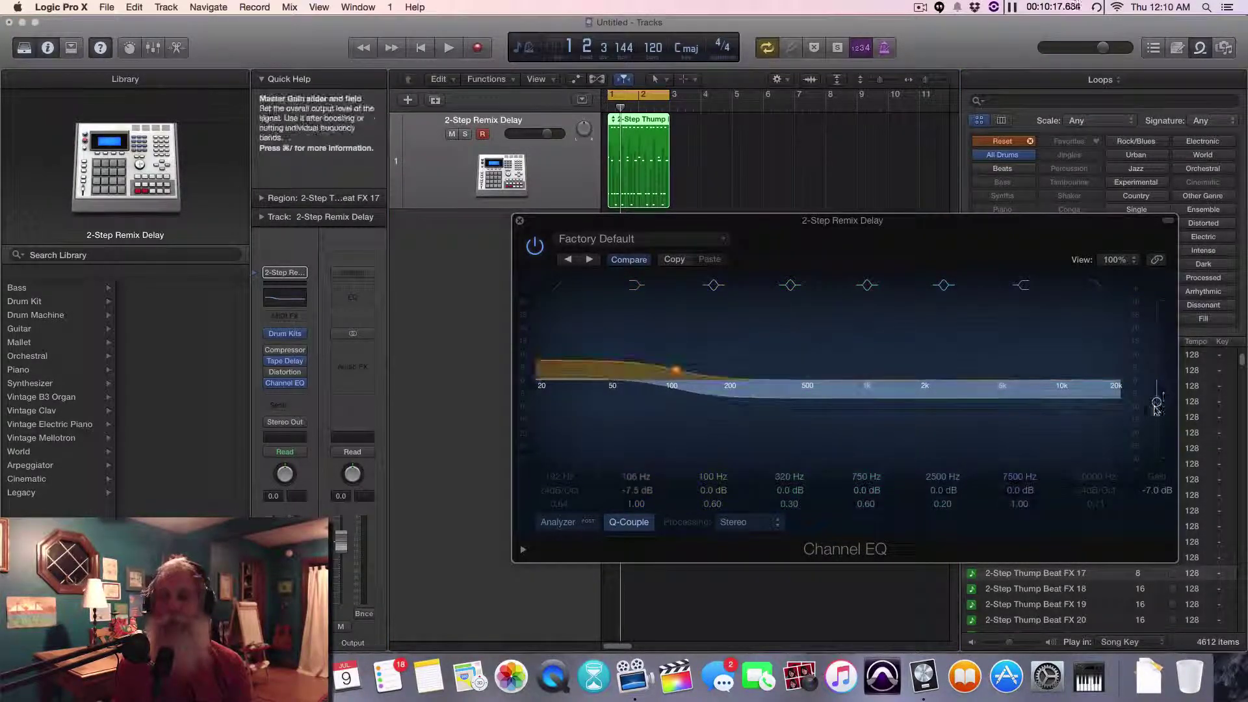
{"action": "left_click_drag", "start_coordinate": [1157, 404], "coordinate": [1157, 406]}
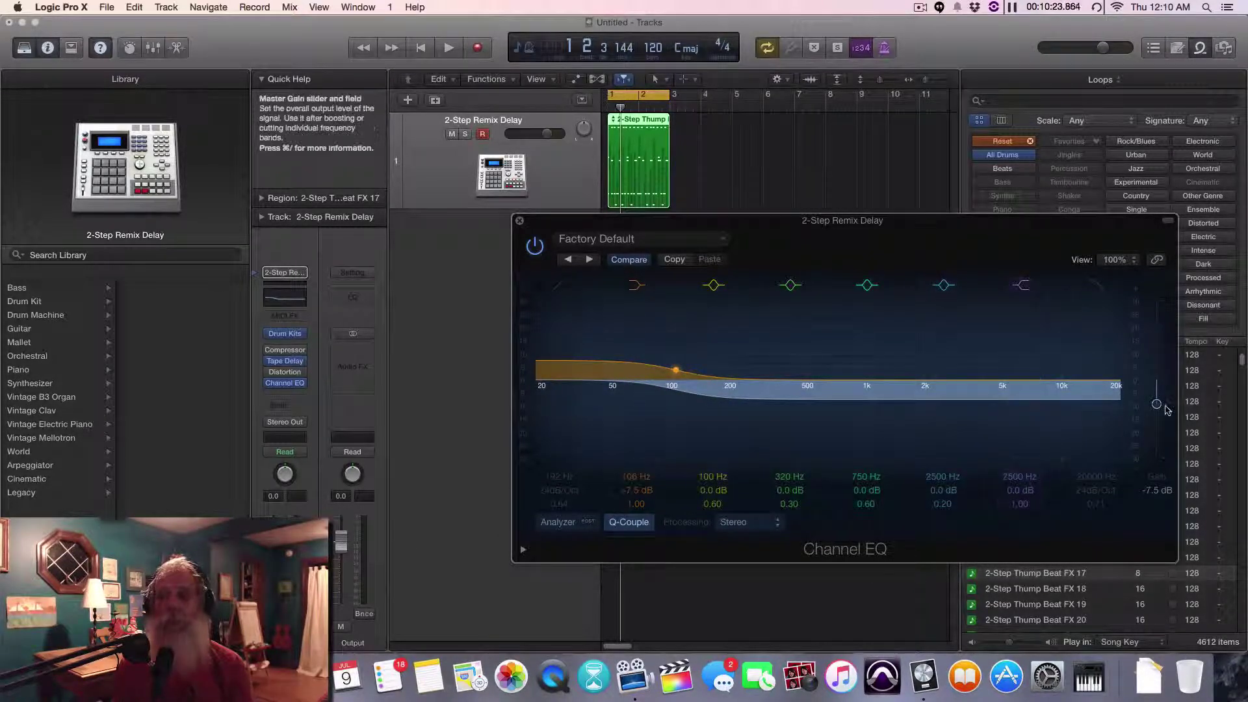
{"action": "left_click_drag", "start_coordinate": [1158, 406], "coordinate": [1157, 394]}
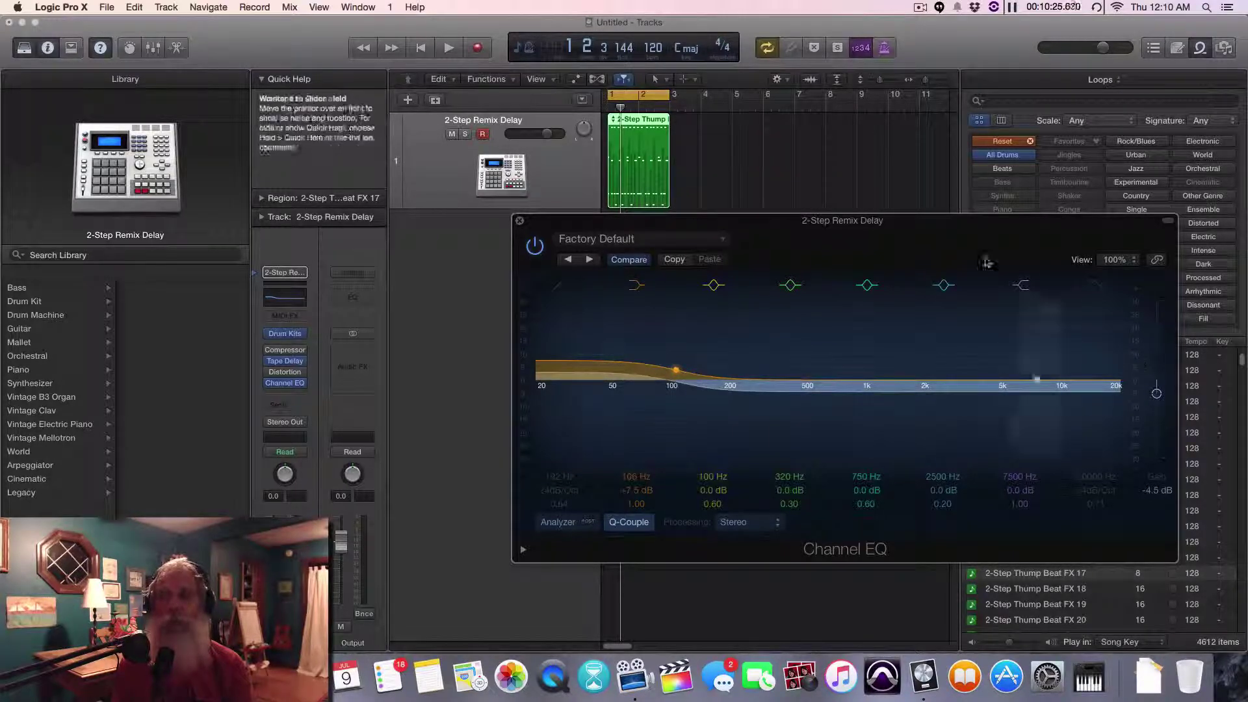
{"action": "left_click_drag", "start_coordinate": [836, 222], "coordinate": [606, 194]}
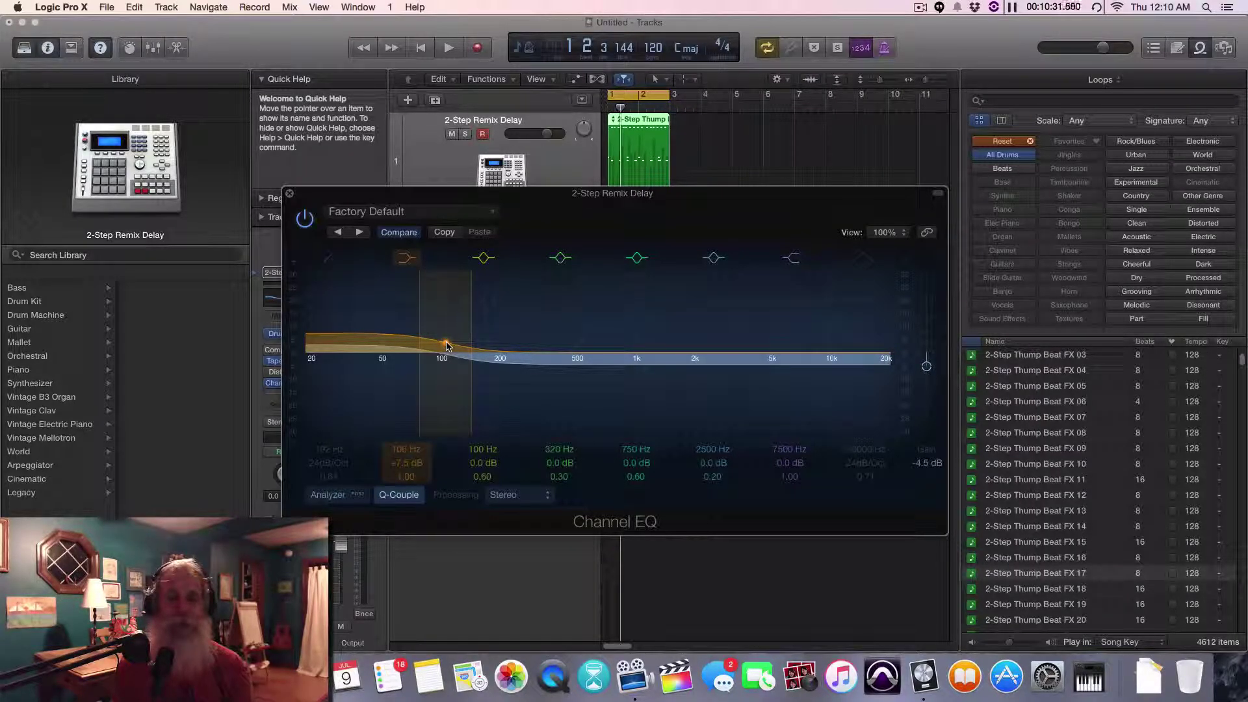
Flatten the low shelf to 75 Hz, 0 dB, audition bands around 100–136 Hz, then return to 100 Hz.
{"action": "left_click_drag", "start_coordinate": [446, 347], "coordinate": [416, 353]}
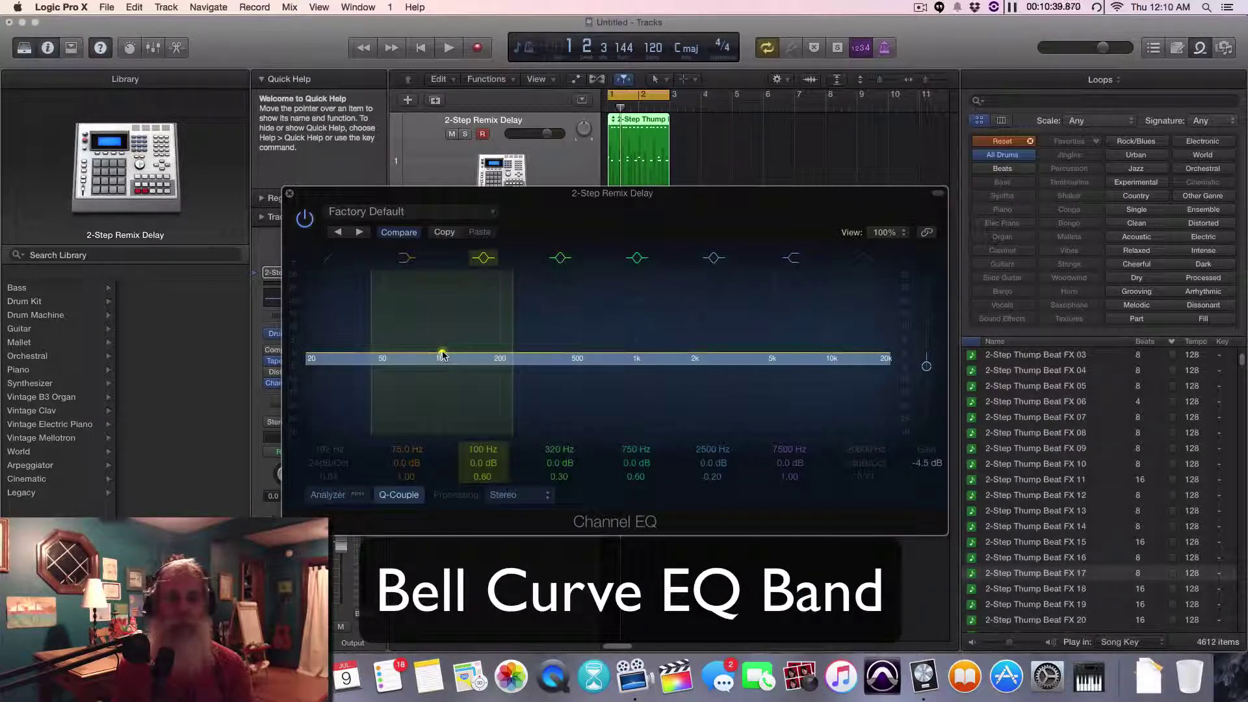
{"action": "mouse_move", "coordinate": [443, 355]}
{"action": "left_mouse_down"}
{"action": "mouse_move", "coordinate": [459, 320]}
{"action": "mouse_move", "coordinate": [442, 317]}
{"action": "mouse_move", "coordinate": [490, 326]}
{"action": "mouse_move", "coordinate": [446, 350]}
{"action": "mouse_move", "coordinate": [489, 325]}
{"action": "mouse_move", "coordinate": [488, 370]}
{"action": "mouse_move", "coordinate": [446, 325]}
{"action": "mouse_move", "coordinate": [516, 357]}
{"action": "mouse_move", "coordinate": [447, 328]}
{"action": "mouse_move", "coordinate": [465, 338]}
{"action": "mouse_move", "coordinate": [446, 354]}
{"action": "left_mouse_up"}
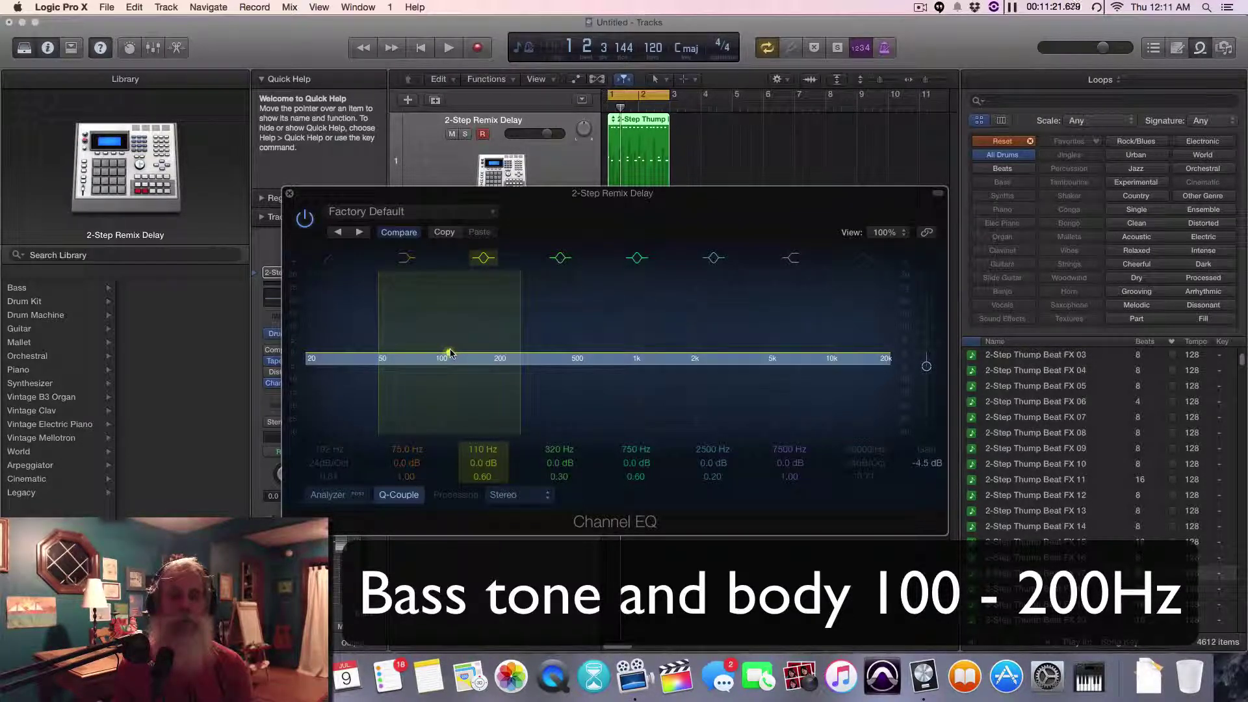
{"action": "mouse_move", "coordinate": [451, 353]}
{"action": "left_mouse_down"}
{"action": "mouse_move", "coordinate": [457, 342]}
{"action": "mouse_move", "coordinate": [416, 327]}
{"action": "mouse_move", "coordinate": [446, 327]}
{"action": "mouse_move", "coordinate": [437, 350]}
{"action": "mouse_move", "coordinate": [427, 312]}
{"action": "mouse_move", "coordinate": [437, 345]}
{"action": "mouse_move", "coordinate": [440, 307]}
{"action": "mouse_move", "coordinate": [413, 358]}
{"action": "mouse_move", "coordinate": [496, 339]}
{"action": "mouse_move", "coordinate": [403, 333]}
{"action": "mouse_move", "coordinate": [479, 357]}
{"action": "mouse_move", "coordinate": [412, 315]}
{"action": "mouse_move", "coordinate": [489, 382]}
{"action": "mouse_move", "coordinate": [437, 334]}
{"action": "mouse_move", "coordinate": [474, 371]}
{"action": "mouse_move", "coordinate": [454, 329]}
{"action": "mouse_move", "coordinate": [443, 347]}
{"action": "mouse_move", "coordinate": [496, 351]}
{"action": "mouse_move", "coordinate": [442, 353]}
{"action": "mouse_move", "coordinate": [501, 351]}
{"action": "mouse_move", "coordinate": [441, 351]}
{"action": "mouse_move", "coordinate": [482, 348]}
{"action": "mouse_move", "coordinate": [450, 354]}
{"action": "left_mouse_up"}
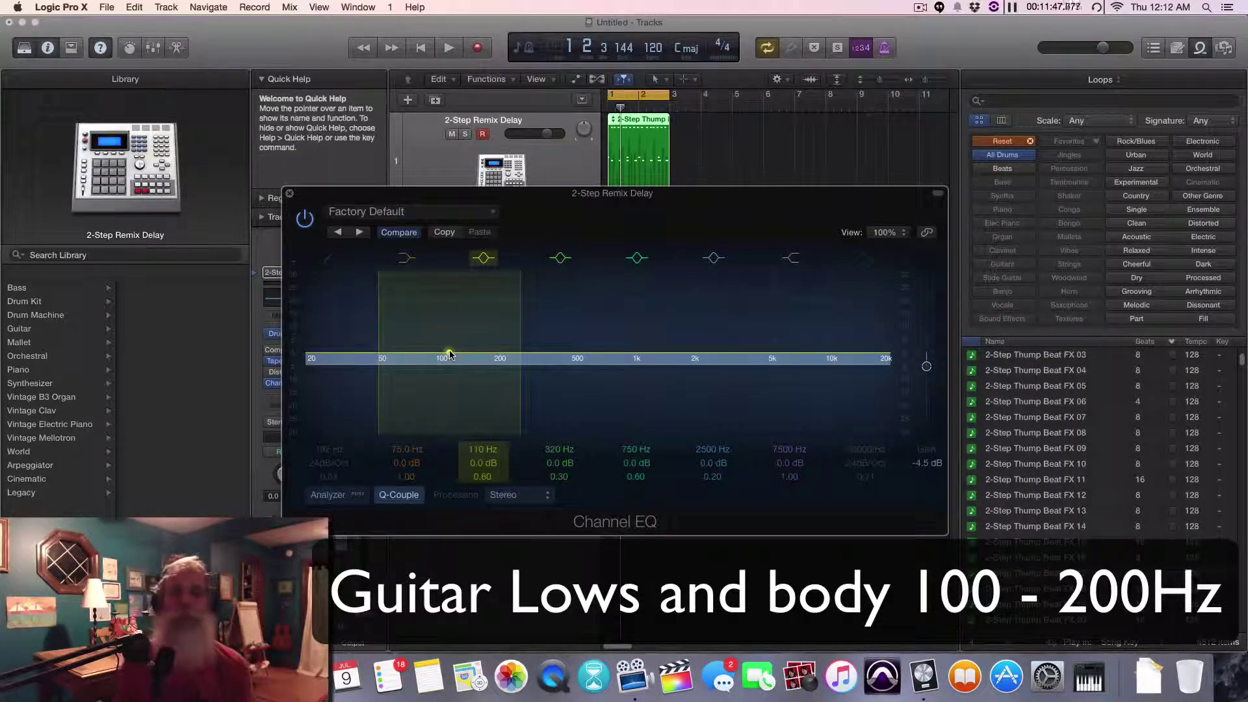
{"action": "left_click_drag", "start_coordinate": [448, 355], "coordinate": [441, 354]}
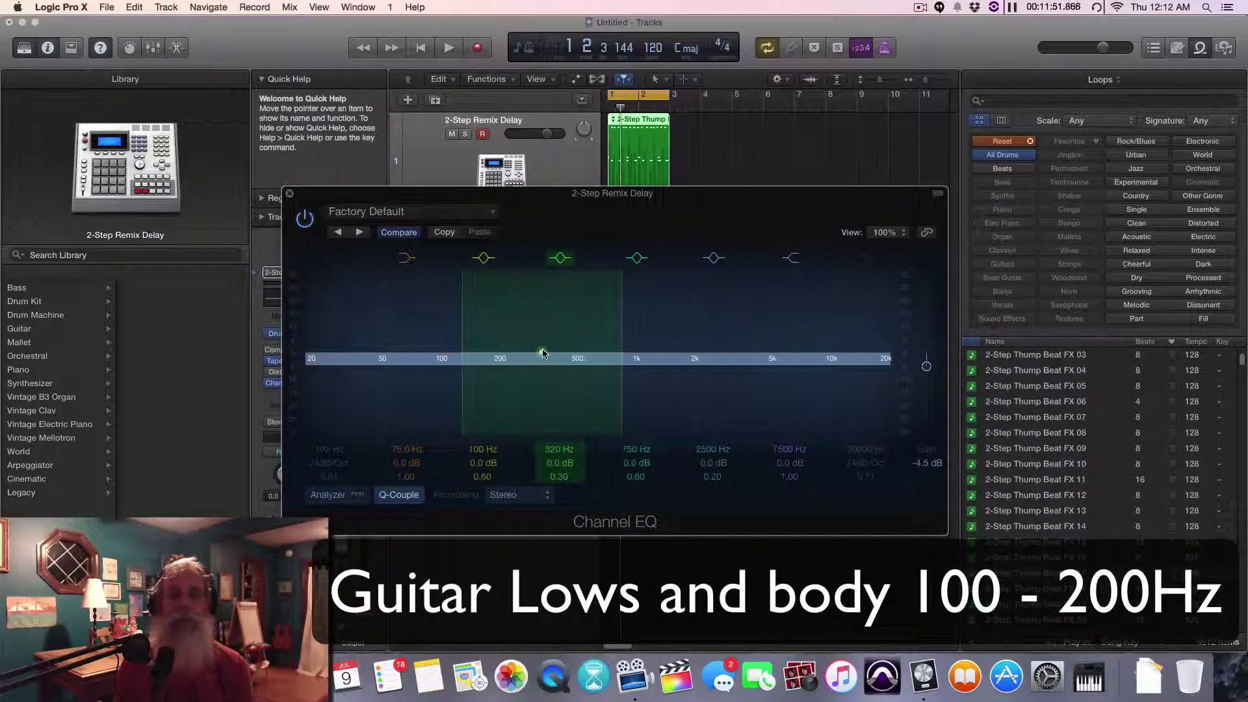
Sweep the band through the low mids with a boost and a deep cut, ending flat at 250 Hz.
{"action": "left_click_drag", "start_coordinate": [540, 353], "coordinate": [497, 351]}
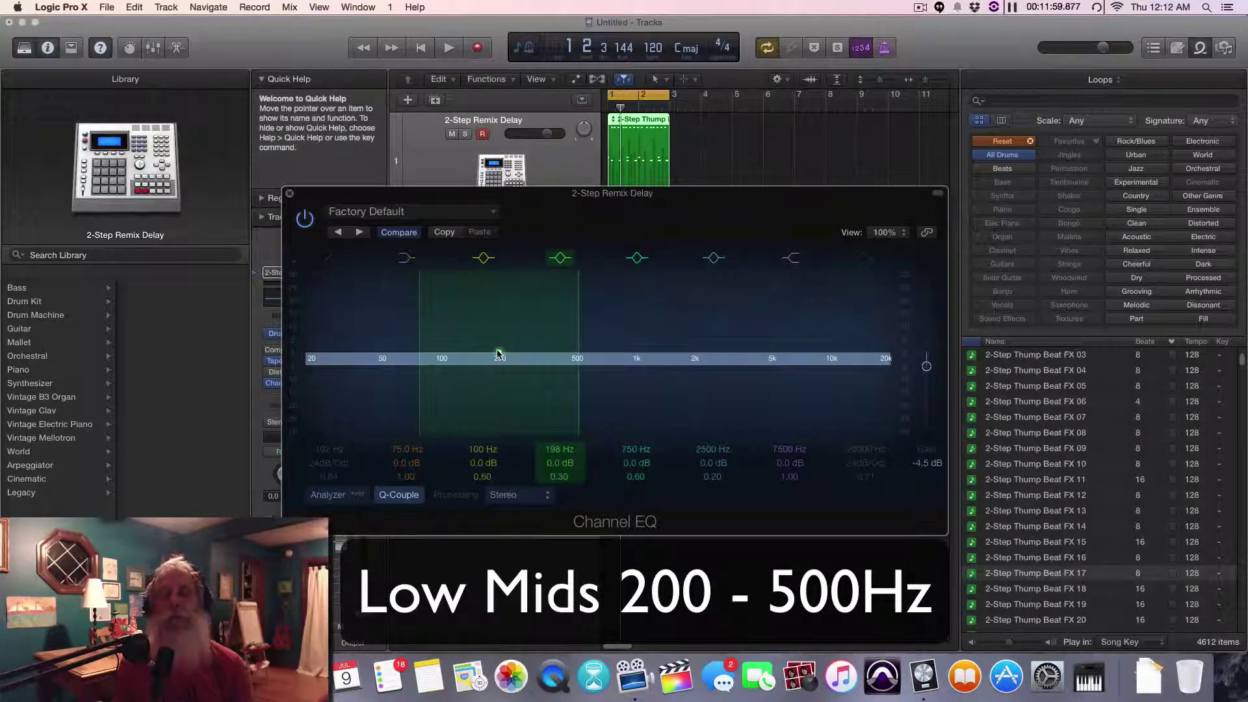
{"action": "left_click_drag", "start_coordinate": [499, 354], "coordinate": [540, 379]}
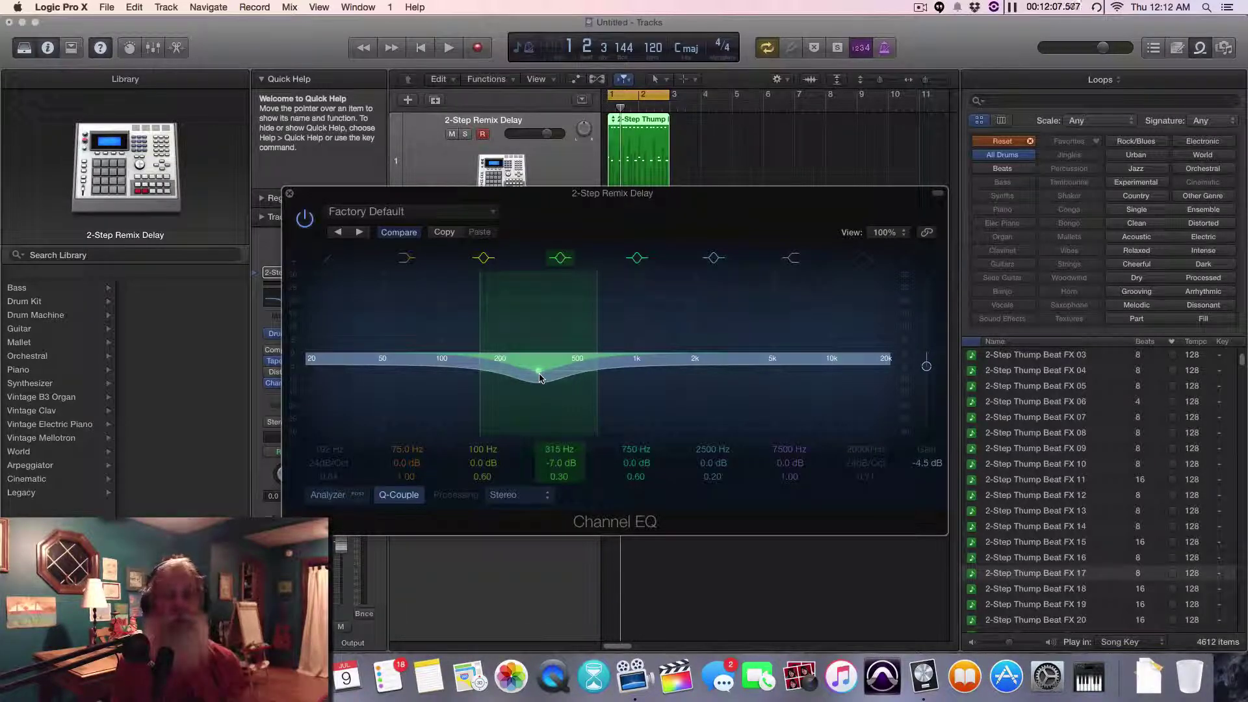
{"action": "left_click_drag", "start_coordinate": [539, 378], "coordinate": [518, 354]}
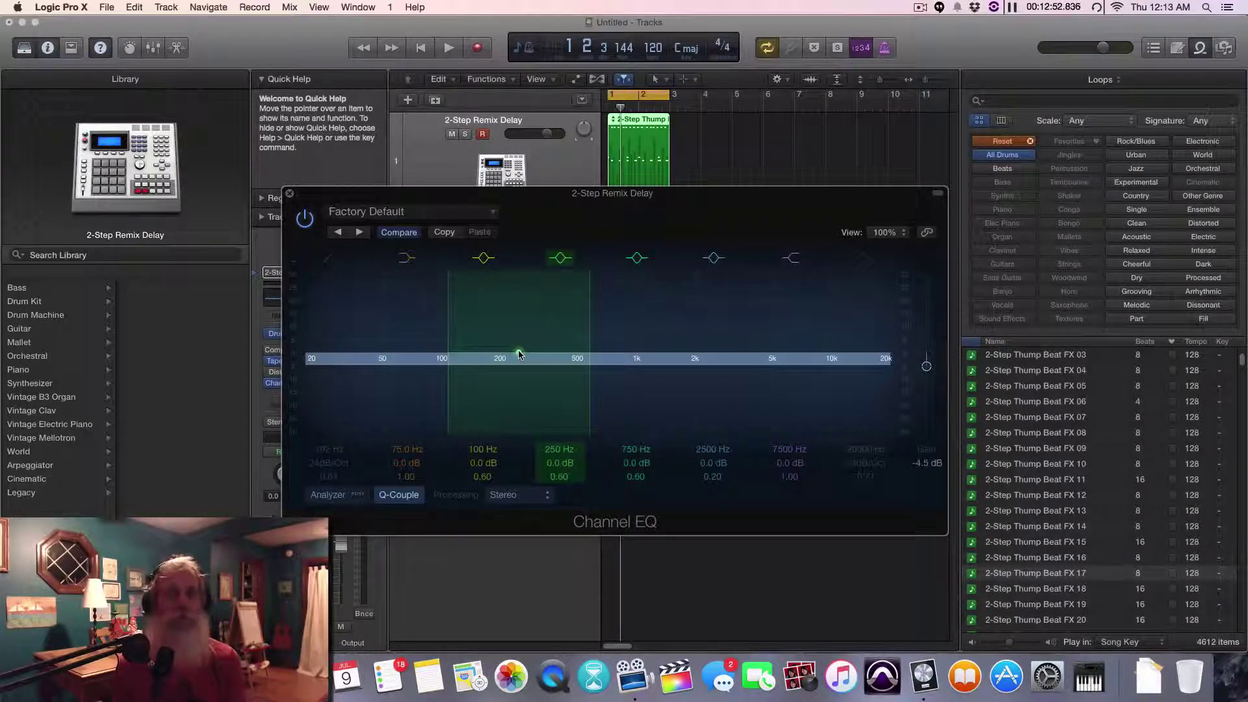
Try a boost near 184 Hz, a cut at 220 Hz and a small 285 Hz boost, then return to 250 Hz, 0 dB.
{"action": "mouse_move", "coordinate": [519, 355]}
{"action": "left_mouse_down"}
{"action": "mouse_move", "coordinate": [487, 348]}
{"action": "mouse_move", "coordinate": [530, 347]}
{"action": "mouse_move", "coordinate": [509, 362]}
{"action": "left_mouse_up"}
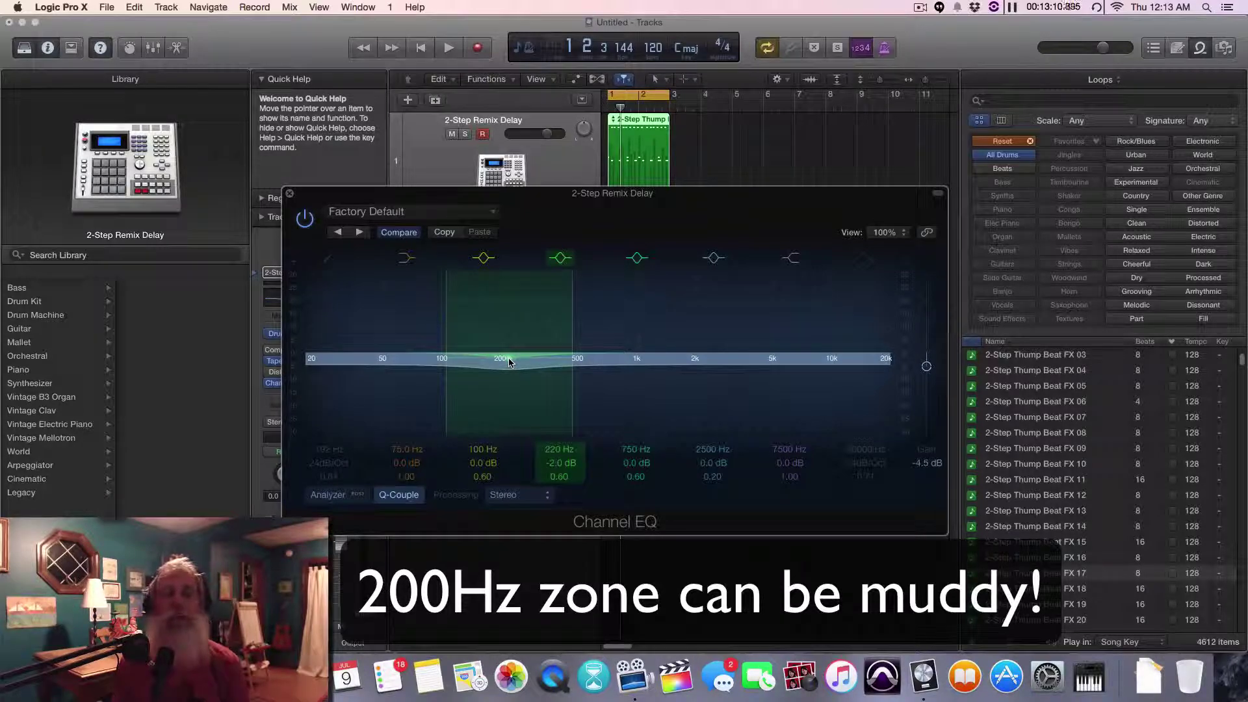
{"action": "left_click_drag", "start_coordinate": [510, 362], "coordinate": [532, 350]}
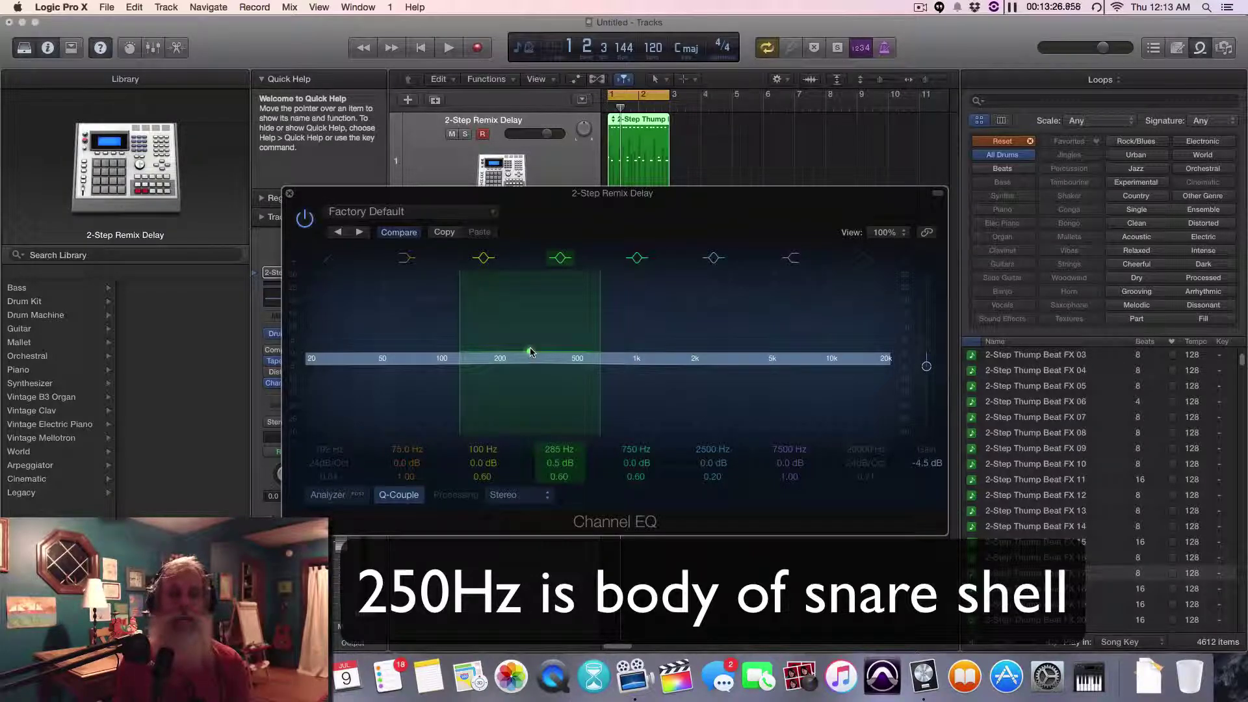
{"action": "left_click_drag", "start_coordinate": [531, 351], "coordinate": [531, 350]}
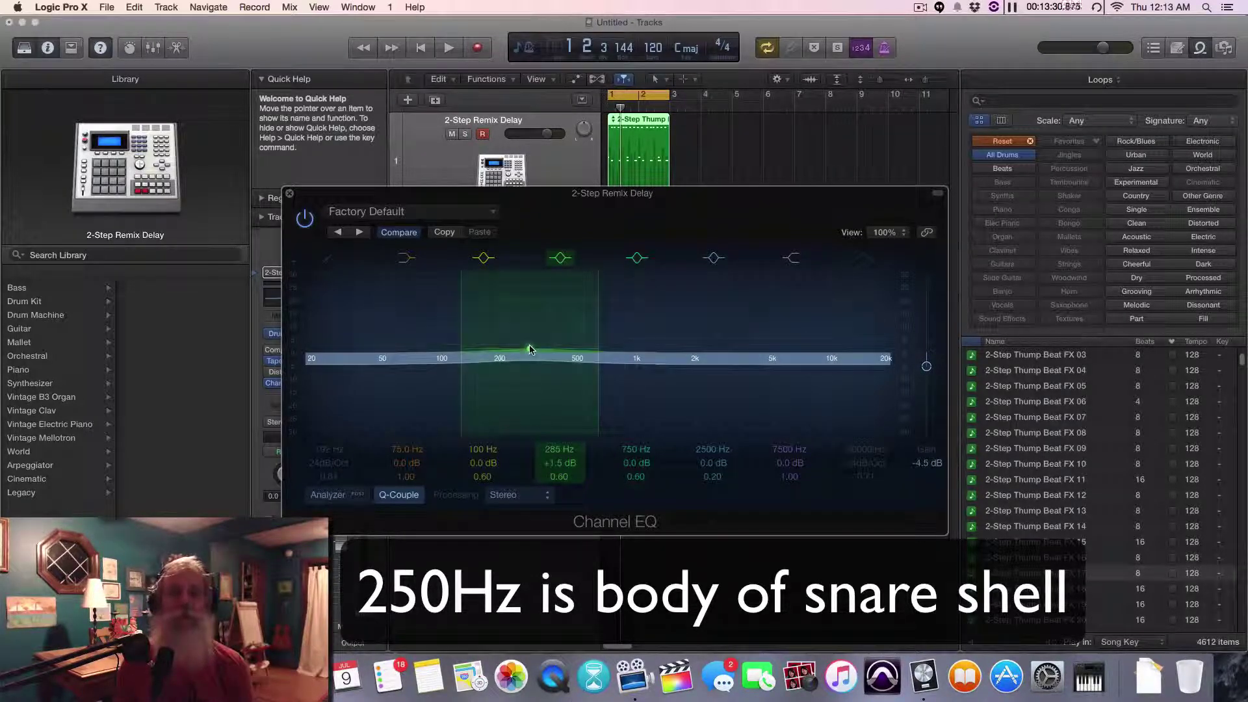
{"action": "left_click_drag", "start_coordinate": [530, 350], "coordinate": [520, 352]}
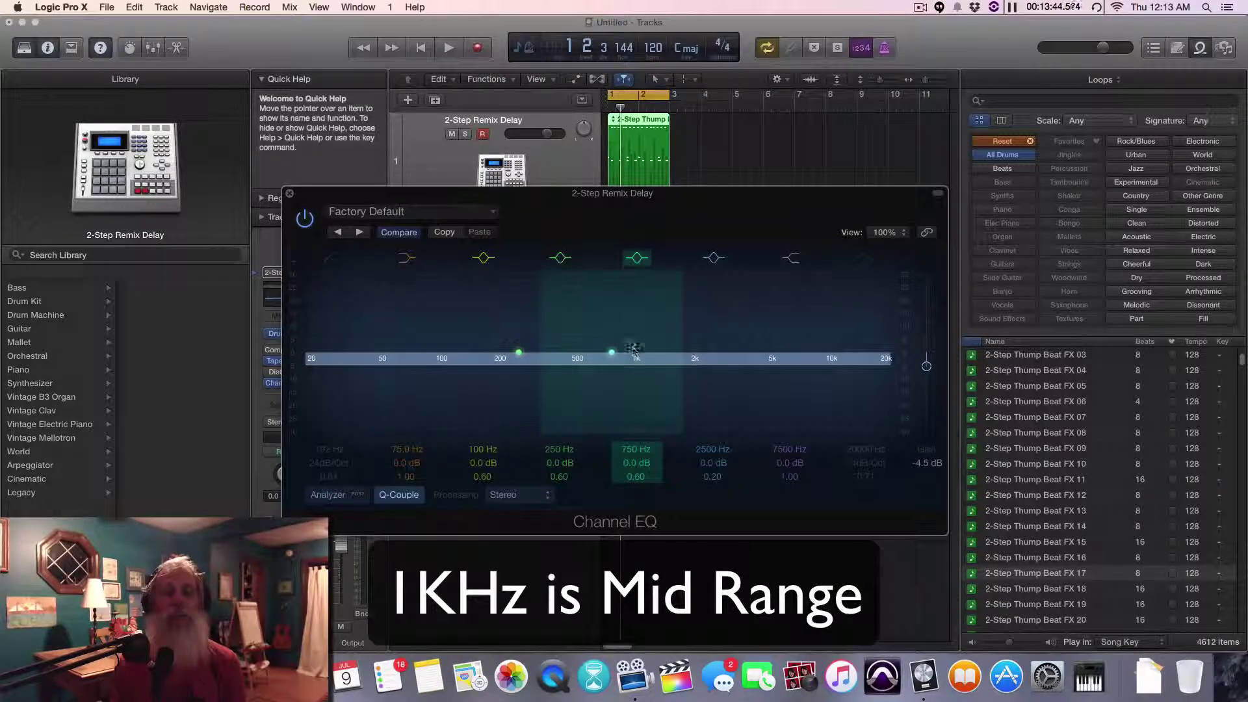
Slide the 750 Hz mid band to 1000 Hz, keeping it at 0.0 dB with Q 0.60.
{"action": "left_click_drag", "start_coordinate": [616, 354], "coordinate": [638, 355]}
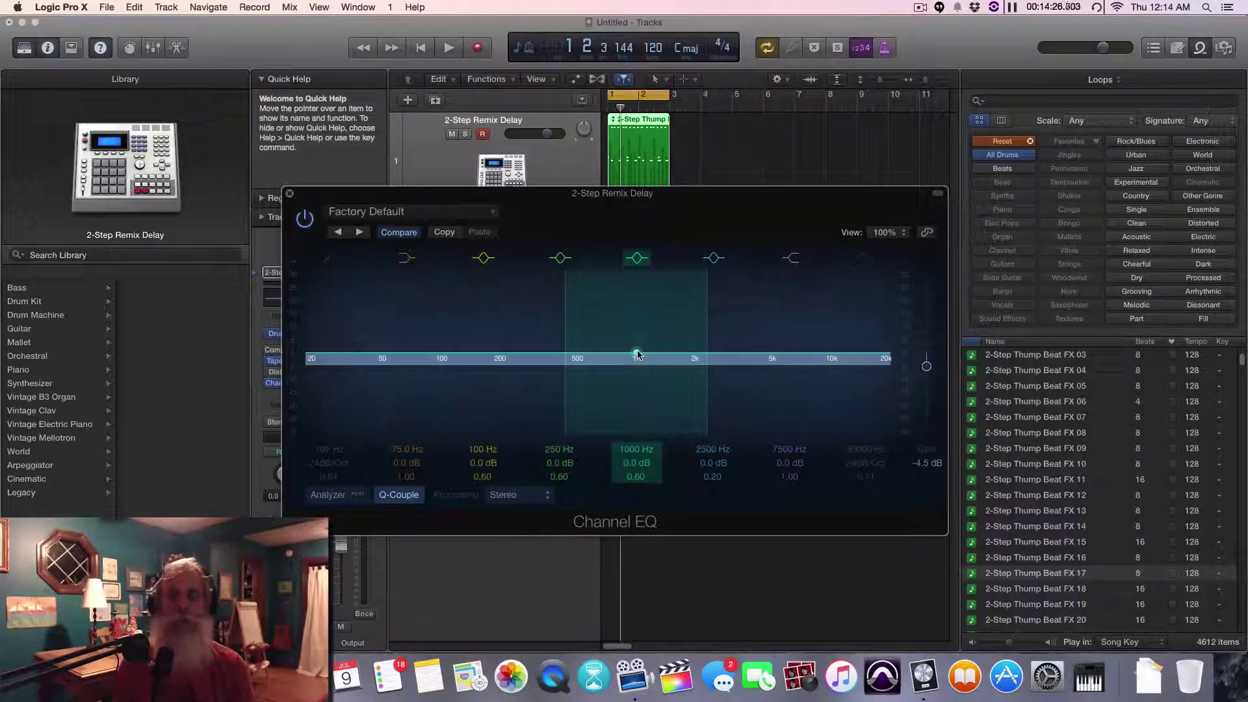
Return the mid band to 750 Hz, sweep the high shelf toward 9900 Hz, and play the drum loop.
{"action": "left_click_drag", "start_coordinate": [637, 354], "coordinate": [611, 352]}
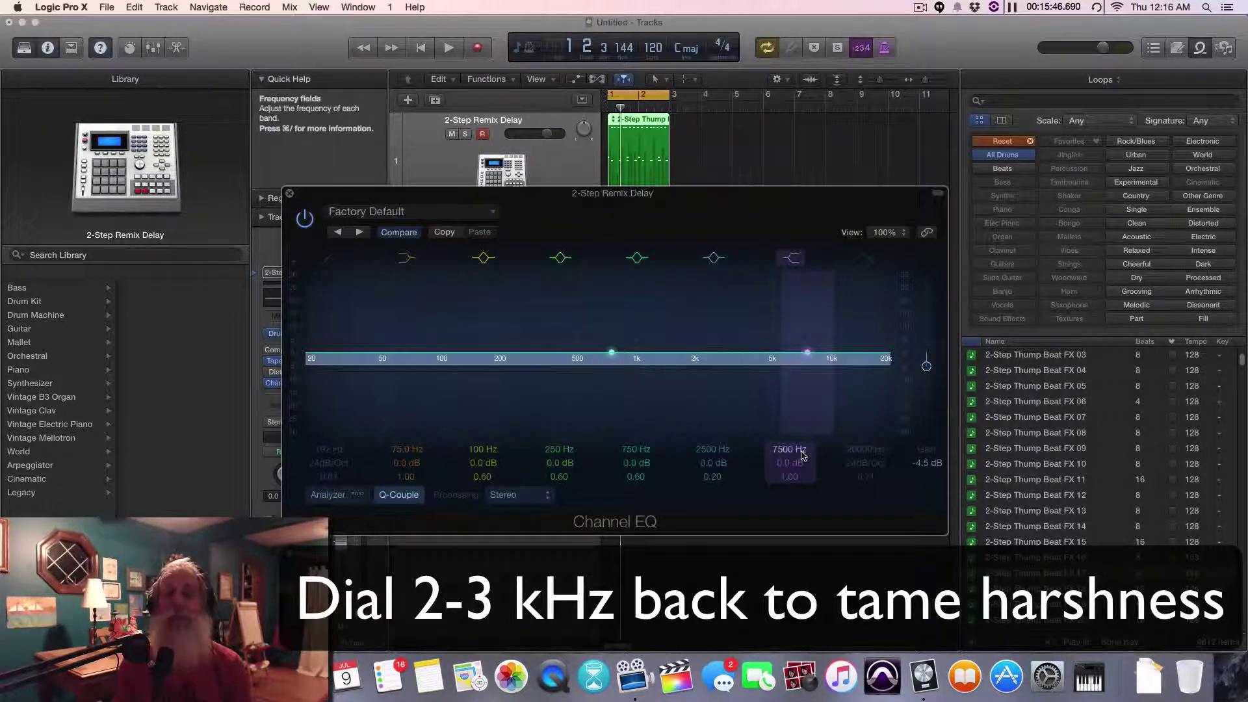
{"action": "mouse_move", "coordinate": [806, 357]}
{"action": "left_mouse_down"}
{"action": "mouse_move", "coordinate": [830, 350]}
{"action": "mouse_move", "coordinate": [808, 354]}
{"action": "left_mouse_up"}
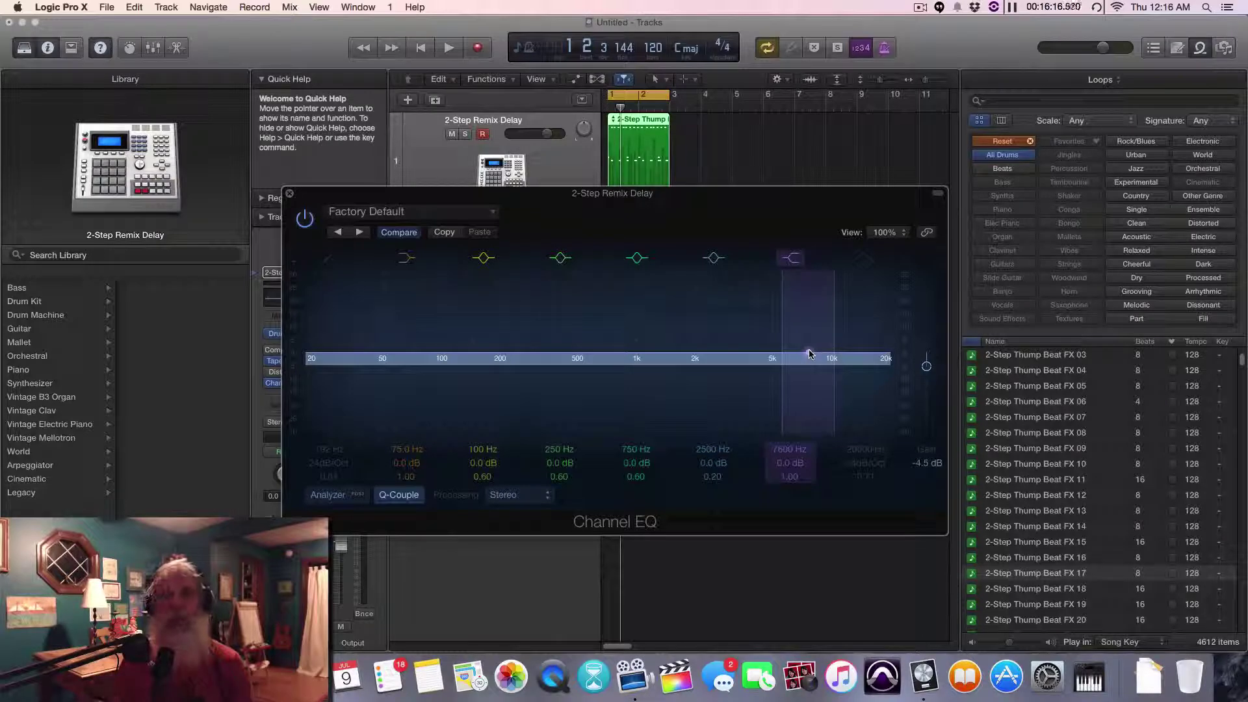
{"action": "key", "text": "space"}
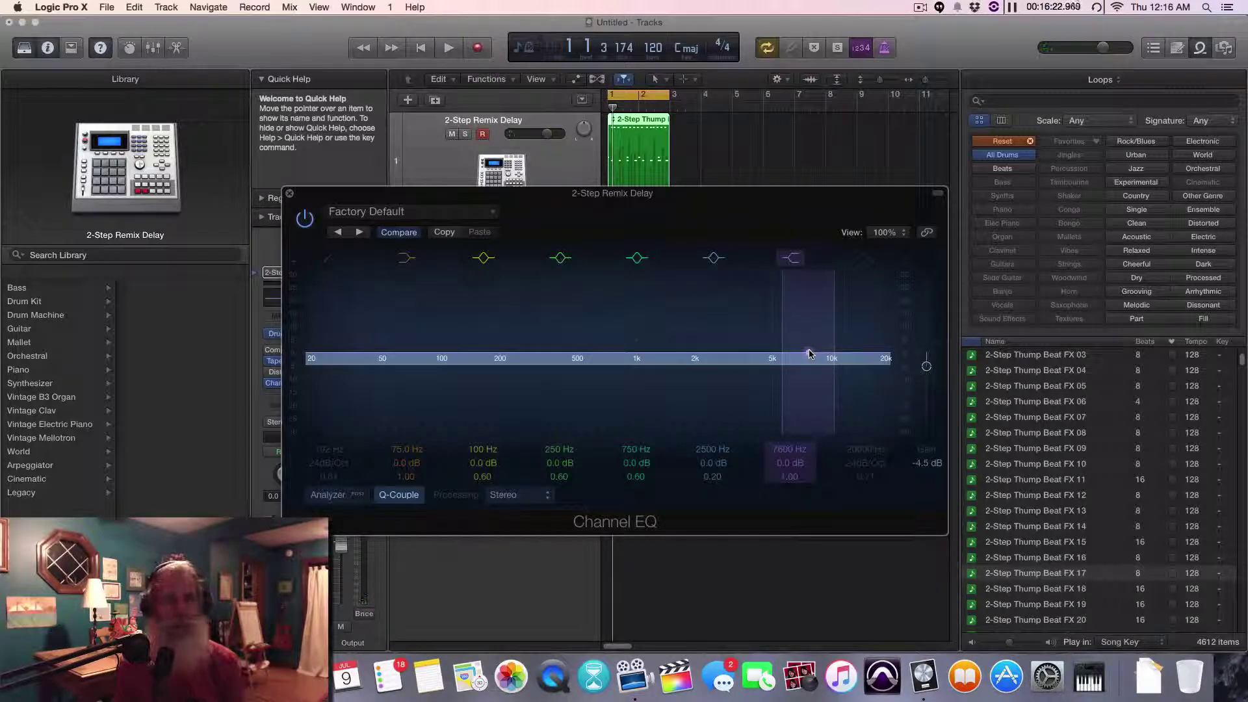
Swing the high shelf from a deep cut near 6600 Hz to a +16.5 dB boost at 7500 Hz.
{"action": "key", "text": "space"}
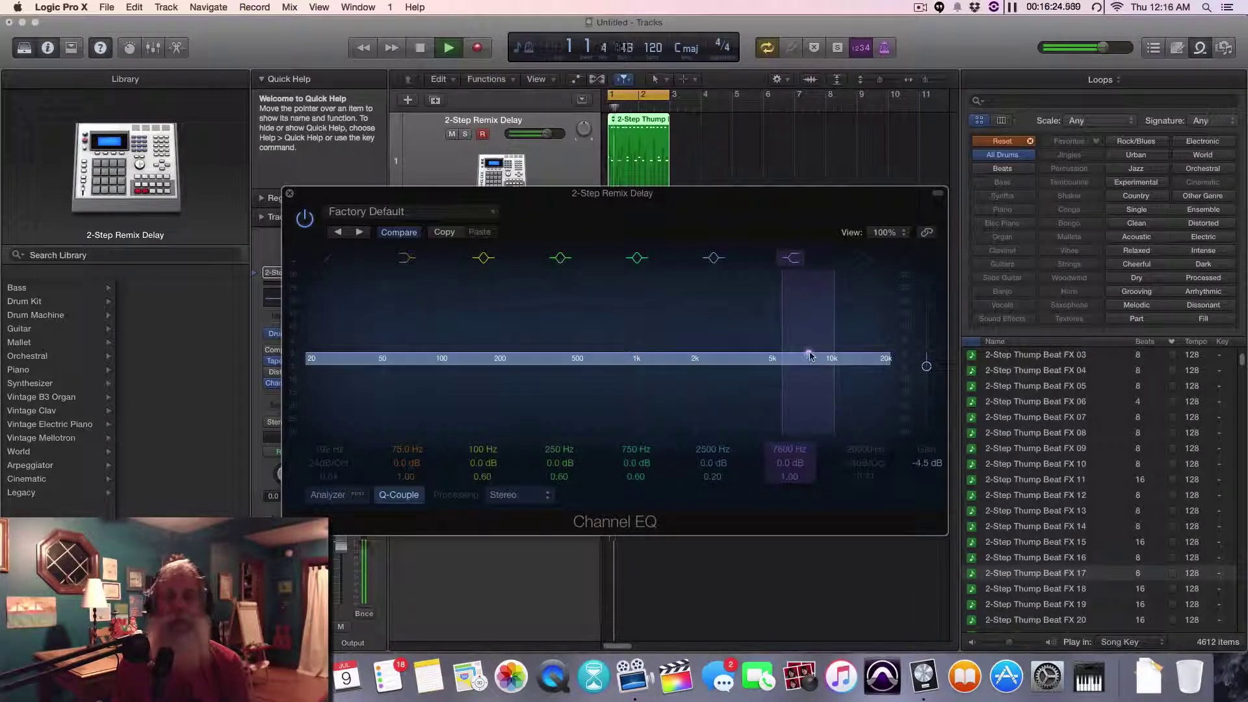
{"action": "left_click_drag", "start_coordinate": [797, 337], "coordinate": [805, 390]}
{"action": "left_click_drag", "start_coordinate": [926, 366], "coordinate": [926, 355]}
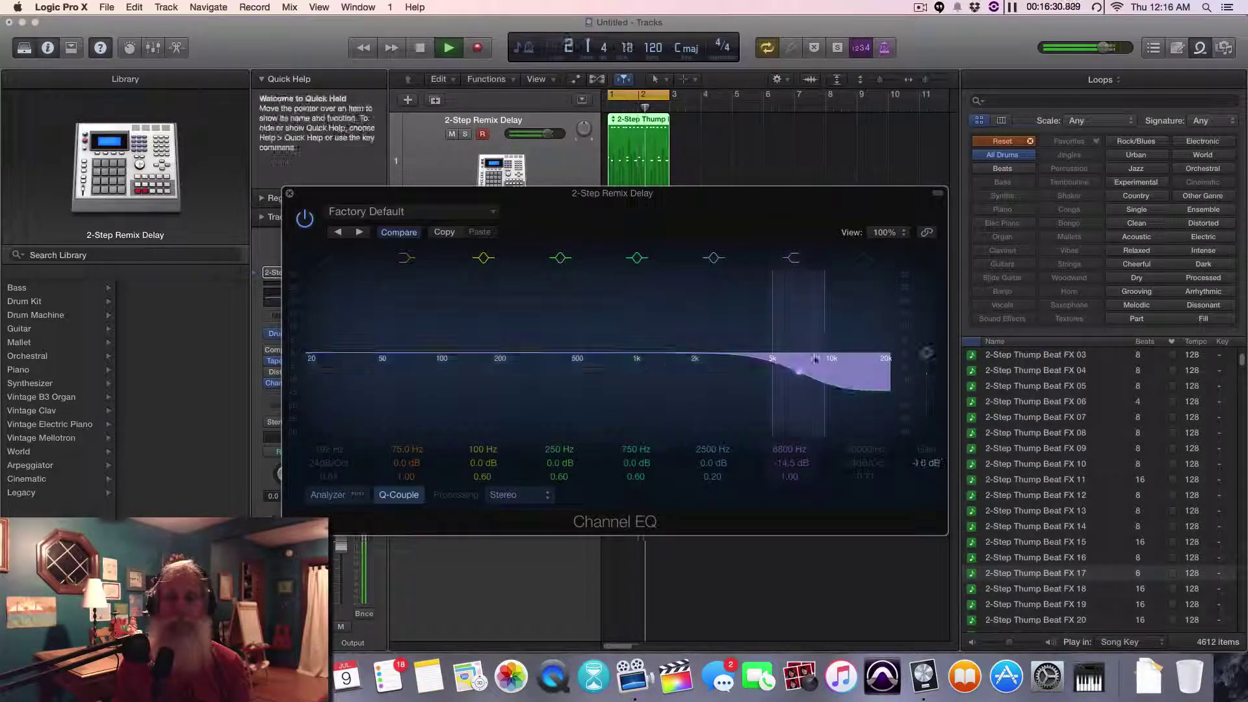
{"action": "left_click_drag", "start_coordinate": [798, 372], "coordinate": [811, 264]}
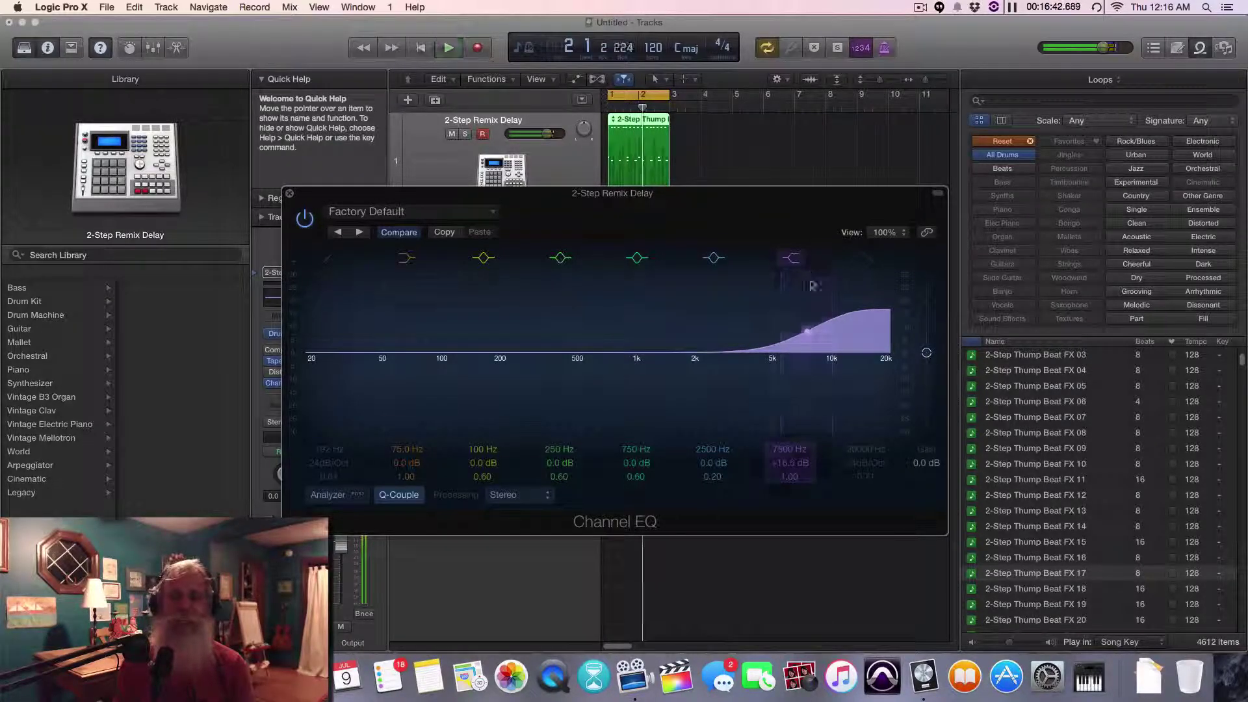
{"action": "left_click_drag", "start_coordinate": [809, 331], "coordinate": [806, 329]}
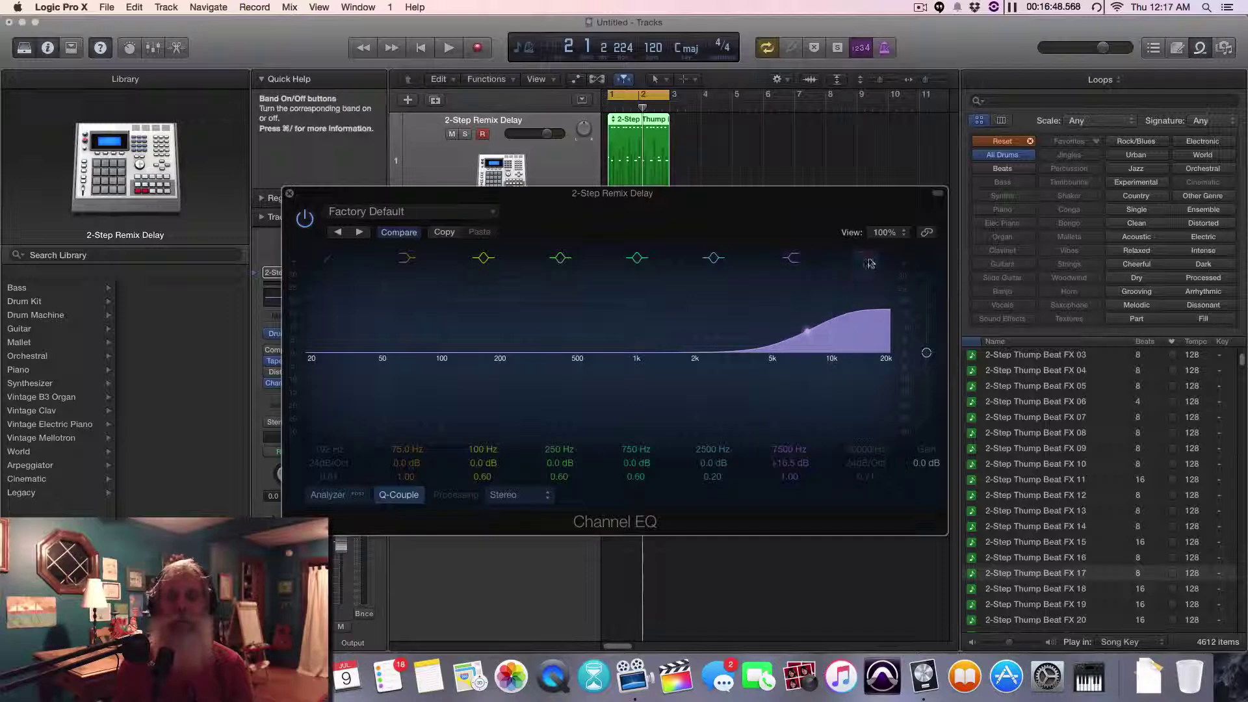
While the loop plays, lower the low-pass cutoff to about 11 kHz and raise the high shelf to +20 dB, then stop.
{"action": "key", "text": "space"}
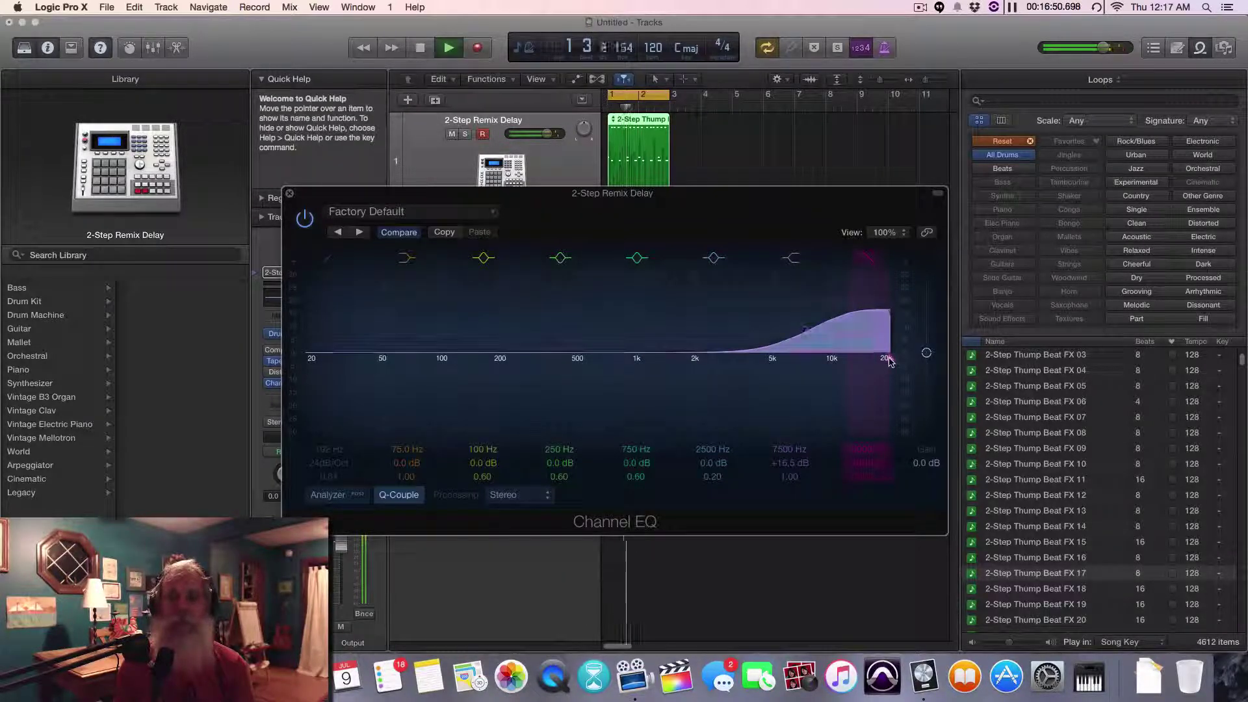
{"action": "left_click_drag", "start_coordinate": [889, 361], "coordinate": [789, 327]}
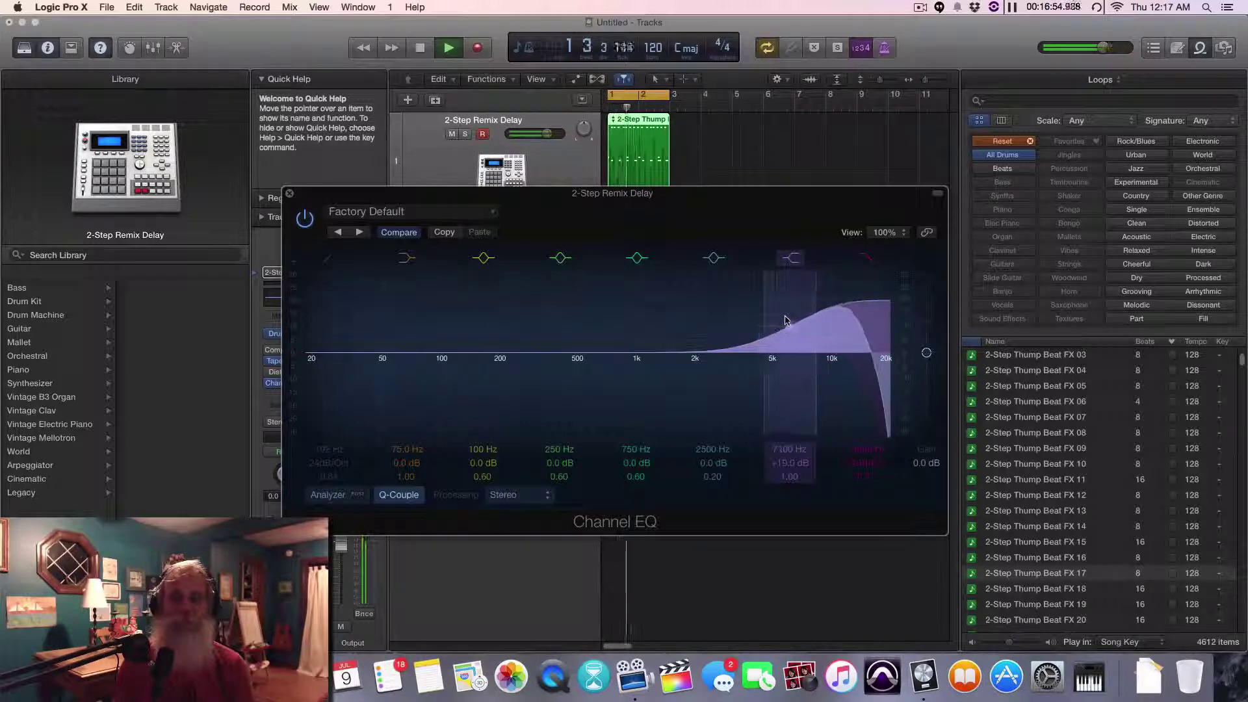
{"action": "left_click_drag", "start_coordinate": [850, 365], "coordinate": [838, 361]}
{"action": "key", "text": "space"}
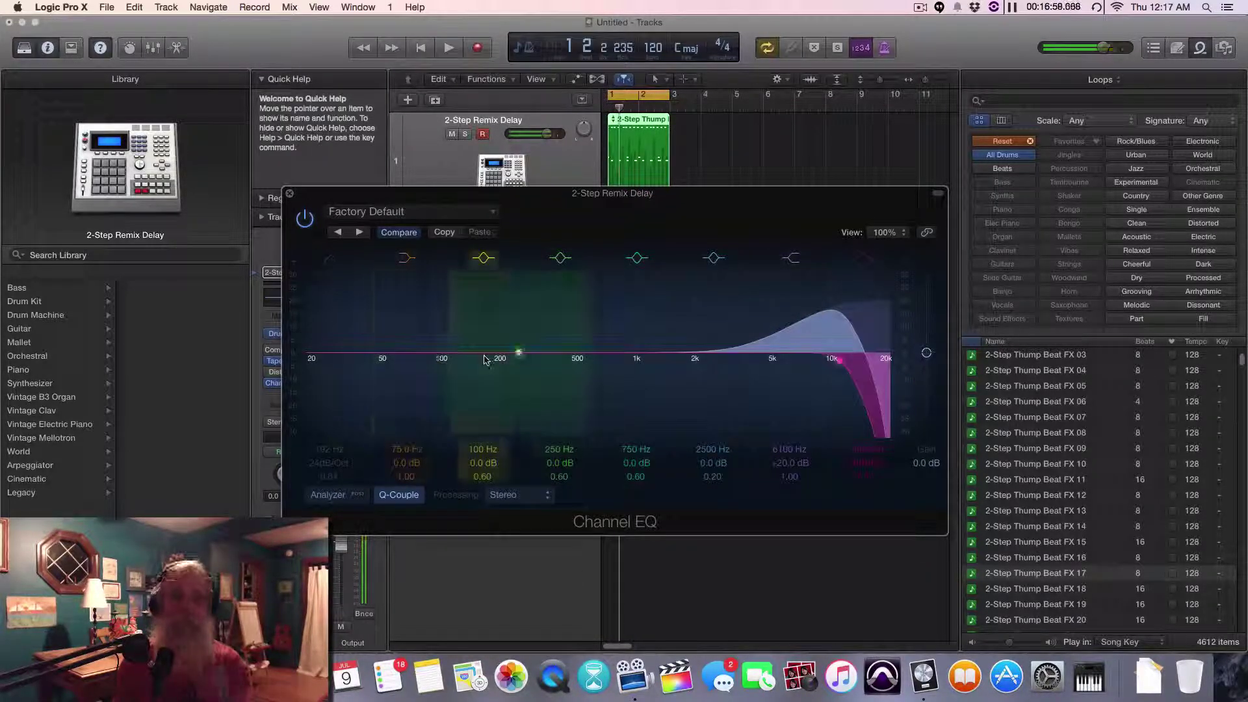
Reset the low-pass filter and return the high shelf to 7500 Hz at 0.0 dB.
{"action": "double_click", "coordinate": [839, 360]}
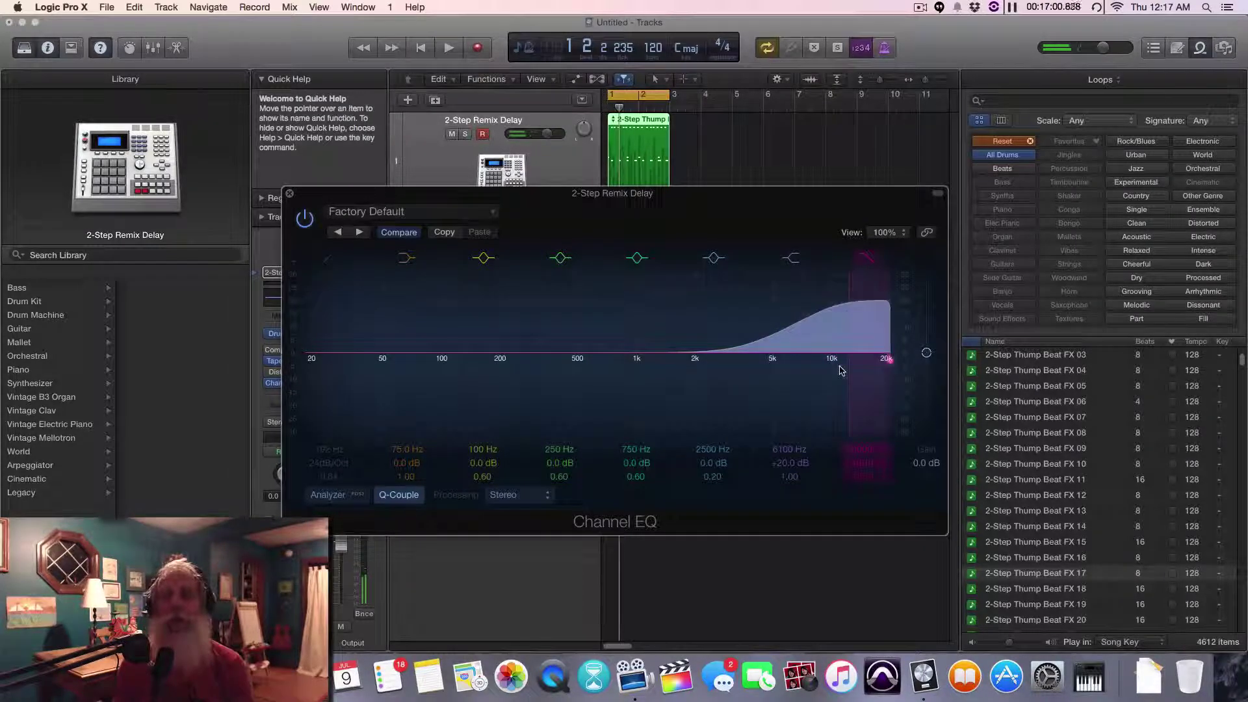
{"action": "double_click", "coordinate": [790, 328]}
{"action": "left_click", "coordinate": [788, 329], "text": "alt"}
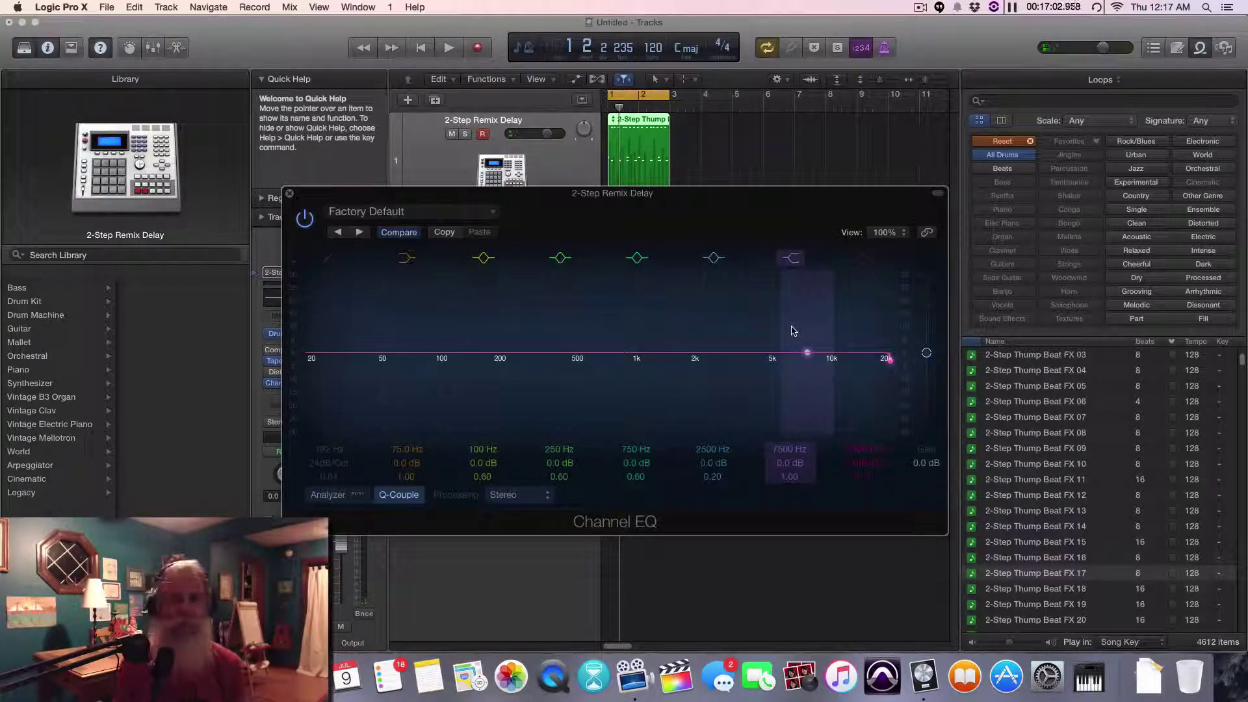